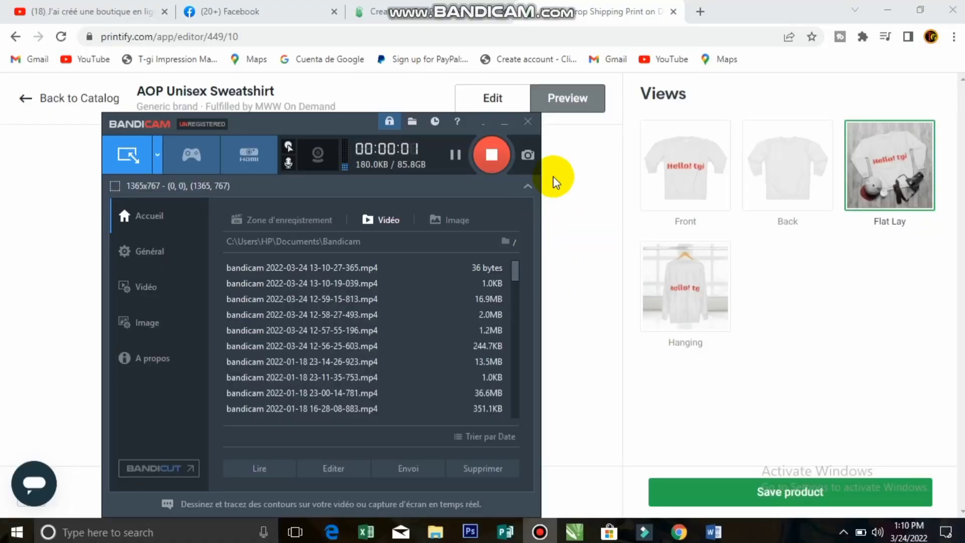
Search Google for "printify login" in a new browser tab
click(505, 122)
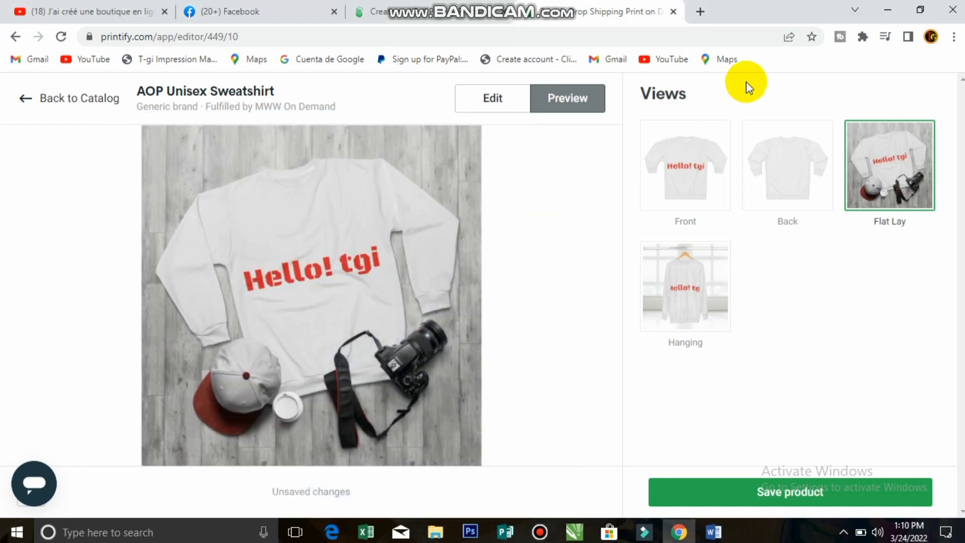
click(699, 12)
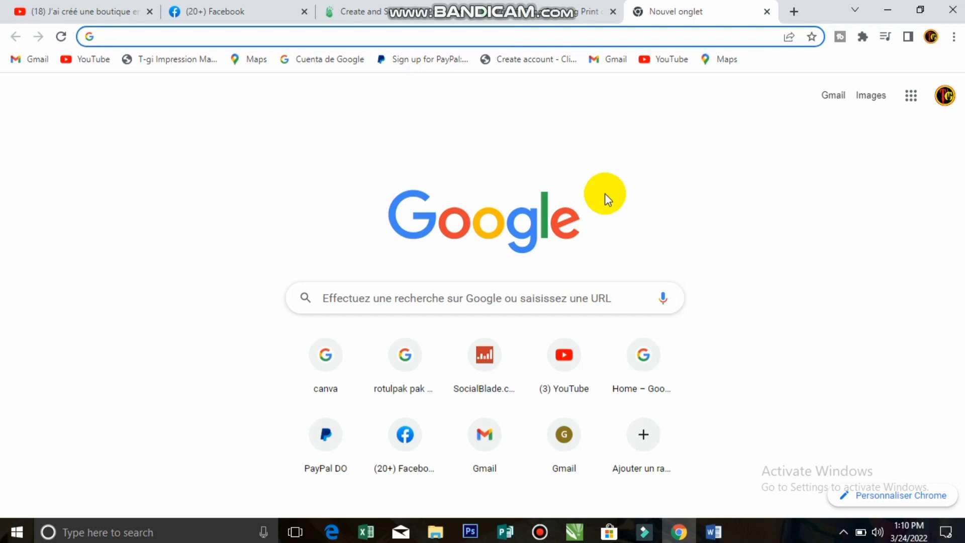
click(505, 297)
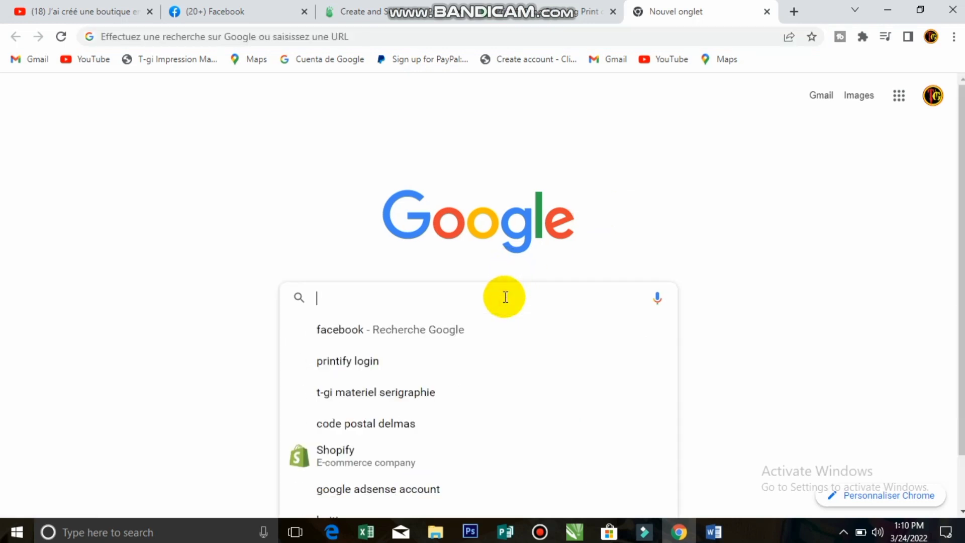
text(pri)
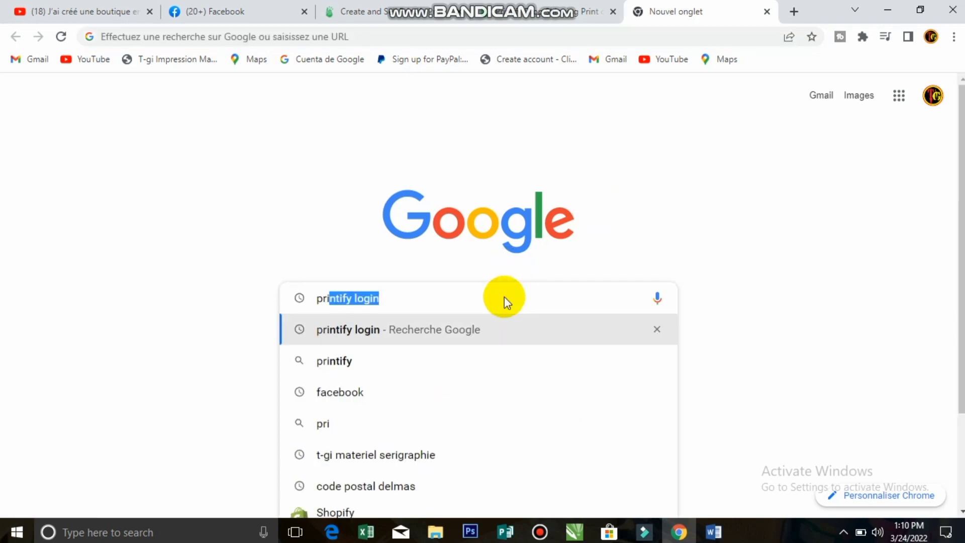
click(441, 302)
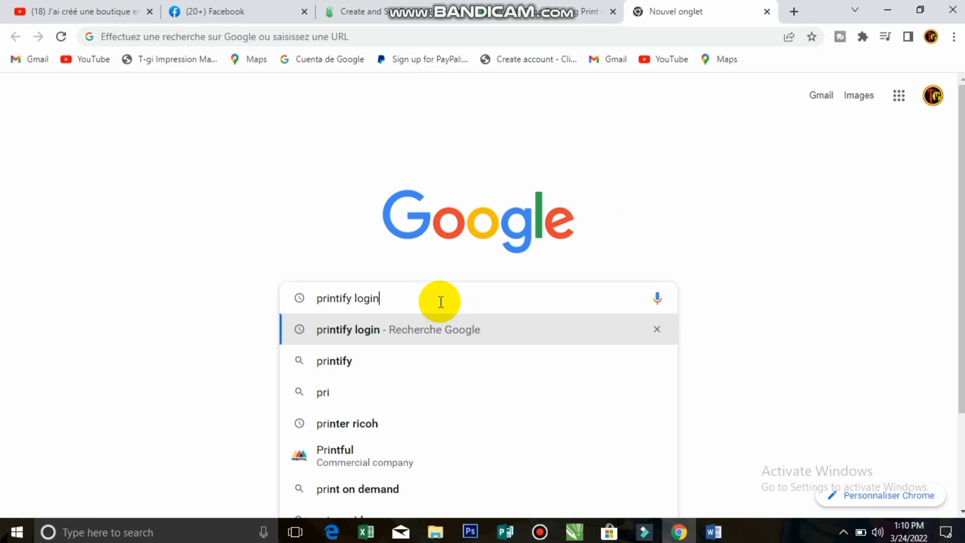
key(Return)
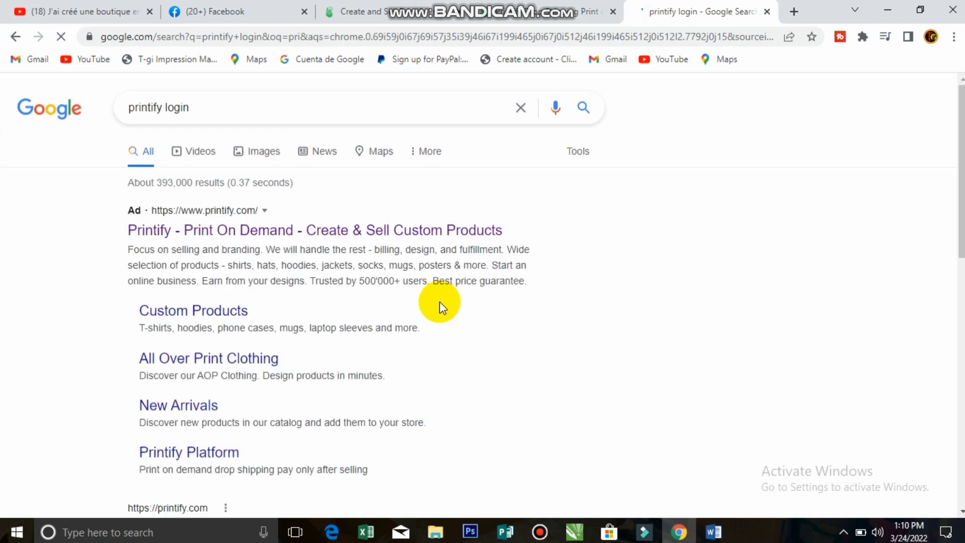
Open the Printify site from the first search result and go to its product catalog
click(355, 233)
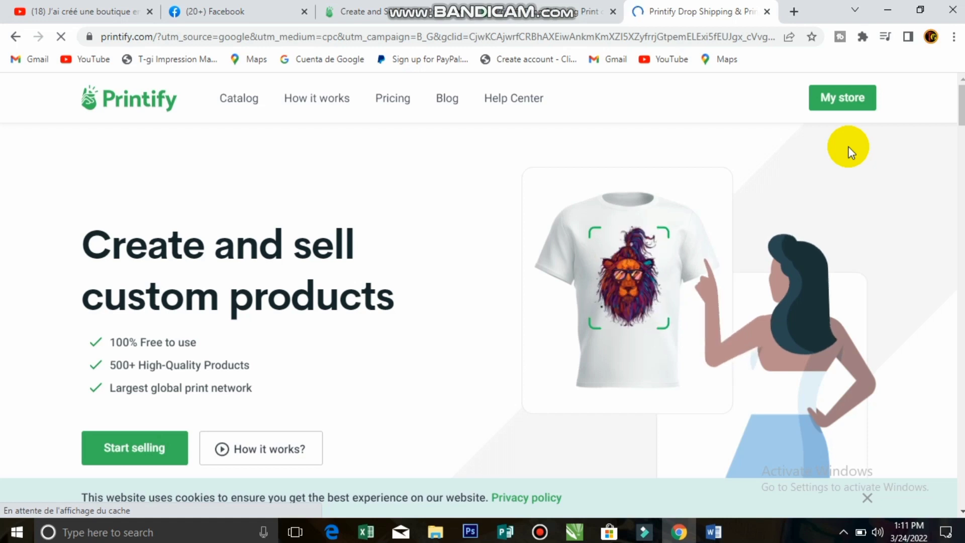
click(242, 103)
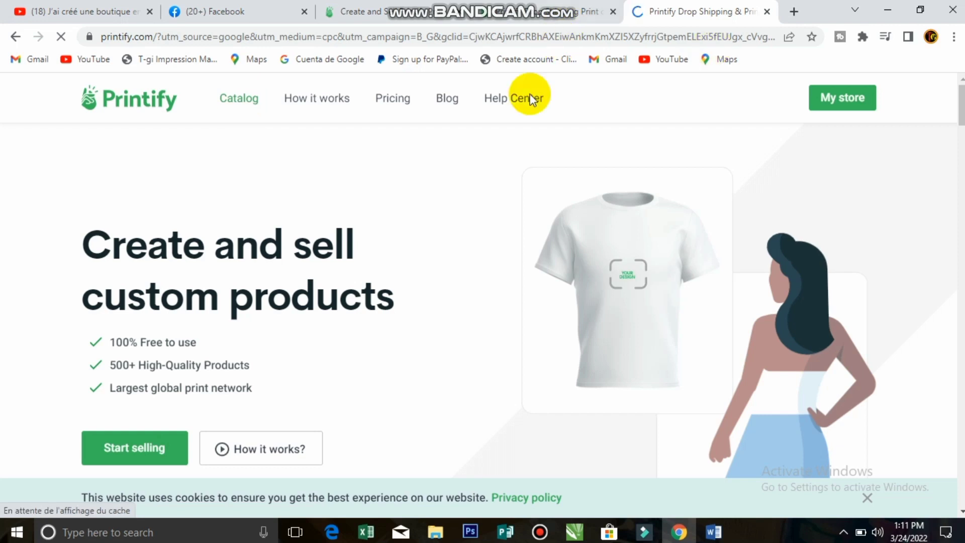
click(251, 103)
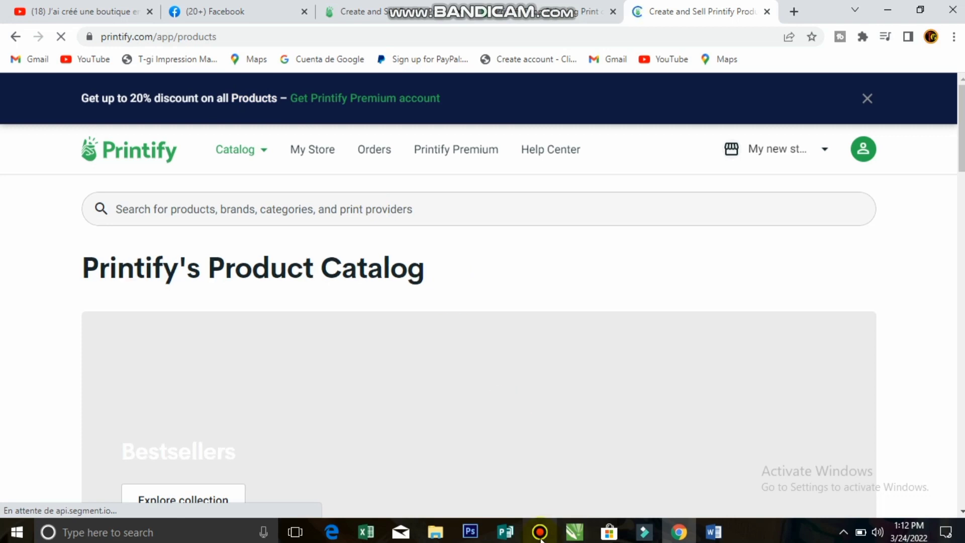
mouse_move(541, 533)
click(559, 460)
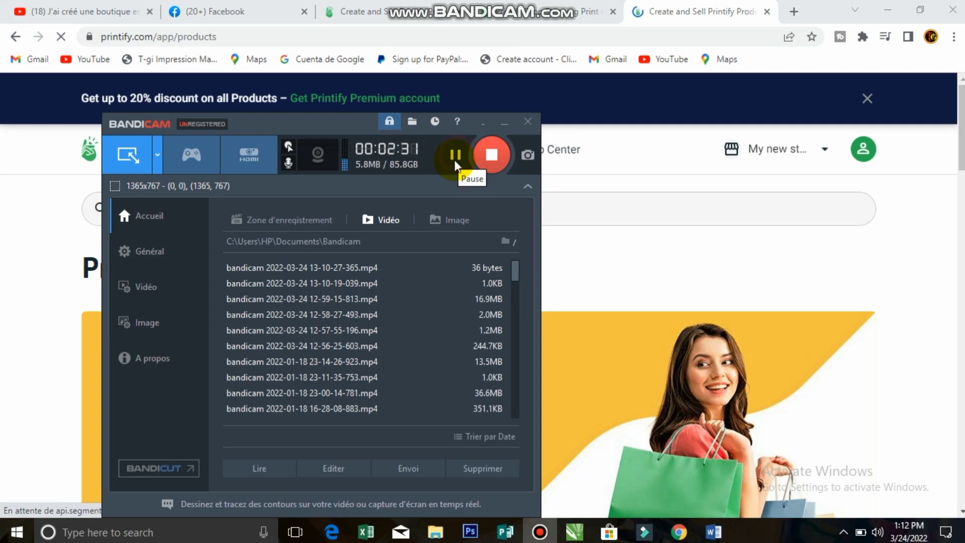
click(504, 123)
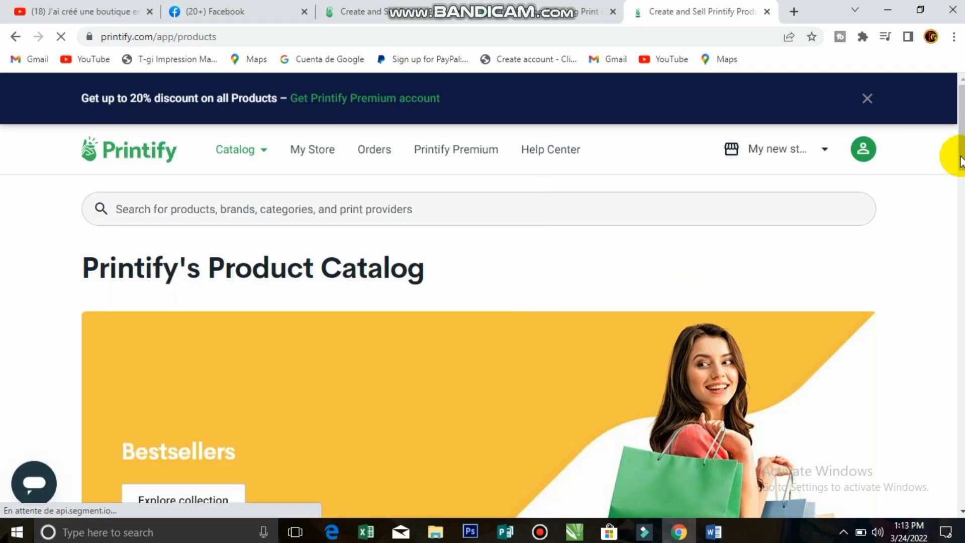
scroll(958, 201, down, 10)
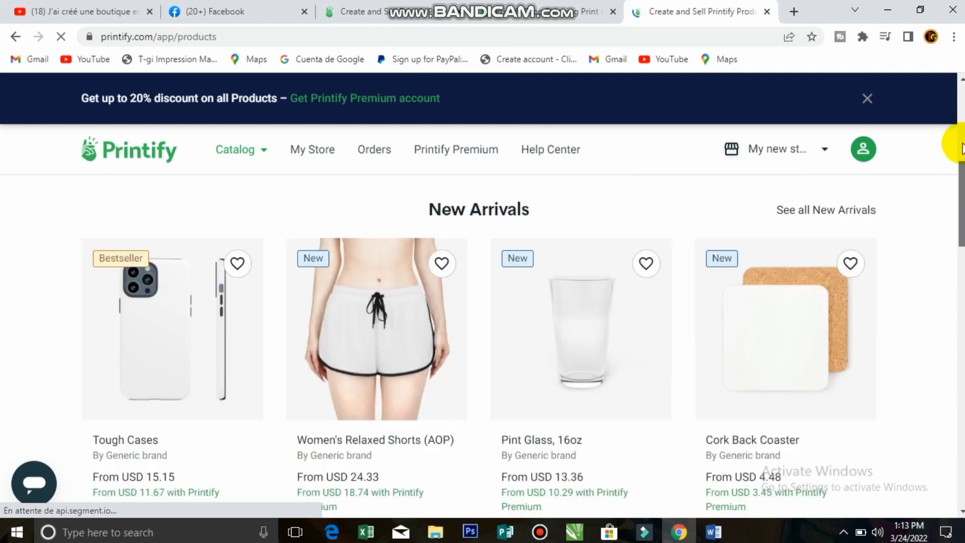
scroll(961, 149, up, 10)
mouse_move(961, 211)
mouse_down()
mouse_move(962, 245)
mouse_move(962, 201)
mouse_up()
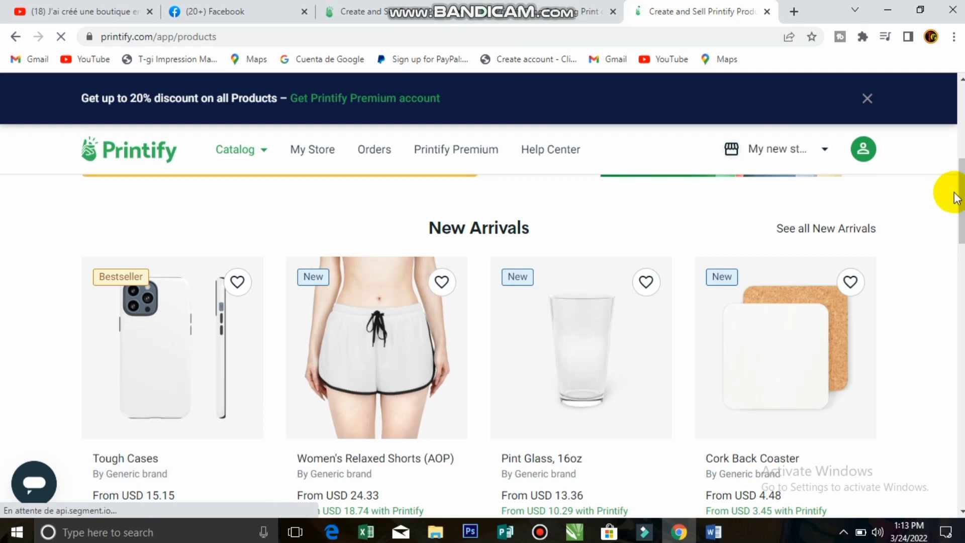
drag(963, 189, 961, 66)
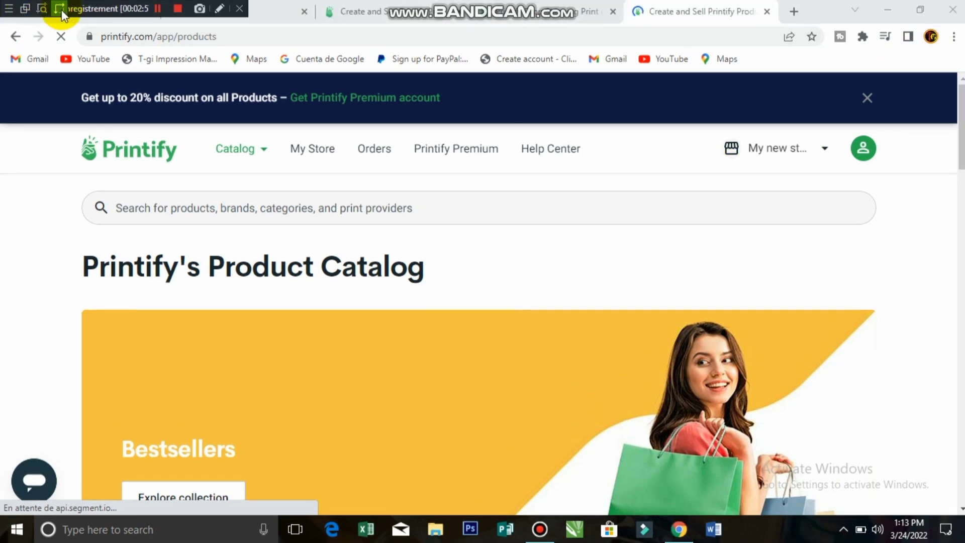
click(61, 10)
click(82, 26)
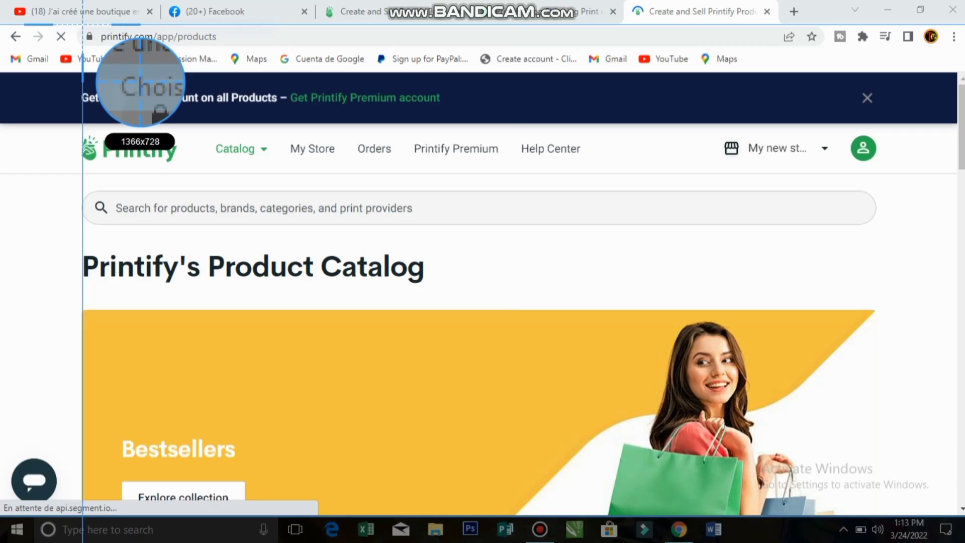
drag(1, 1, 964, 542)
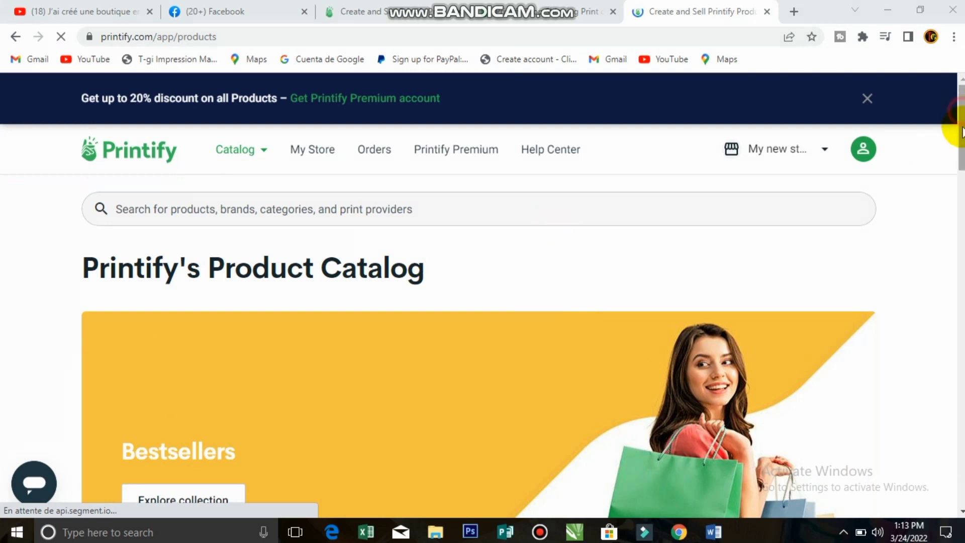
Open the Sweatshirts category of Kids' Clothing in the product catalog
scroll(955, 125, down, 2)
click(269, 160)
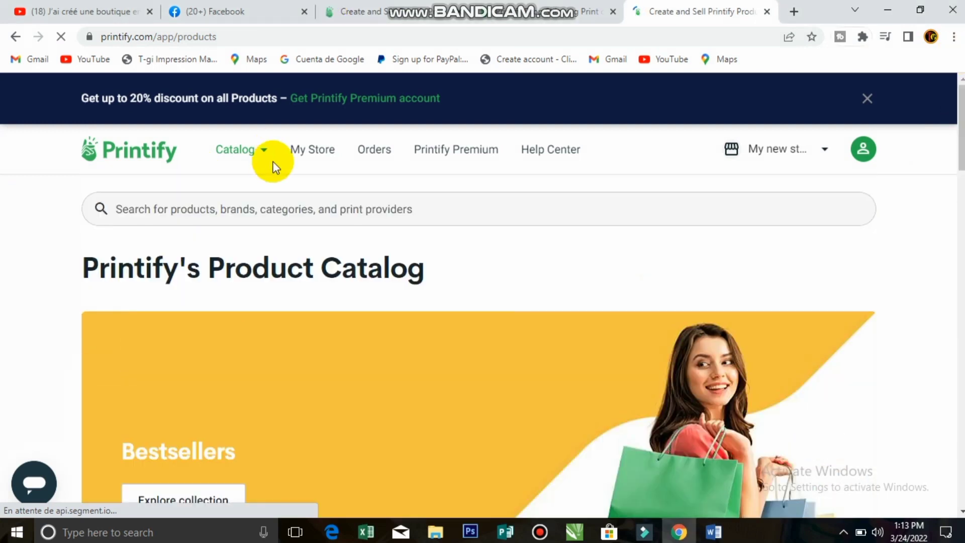
click(253, 151)
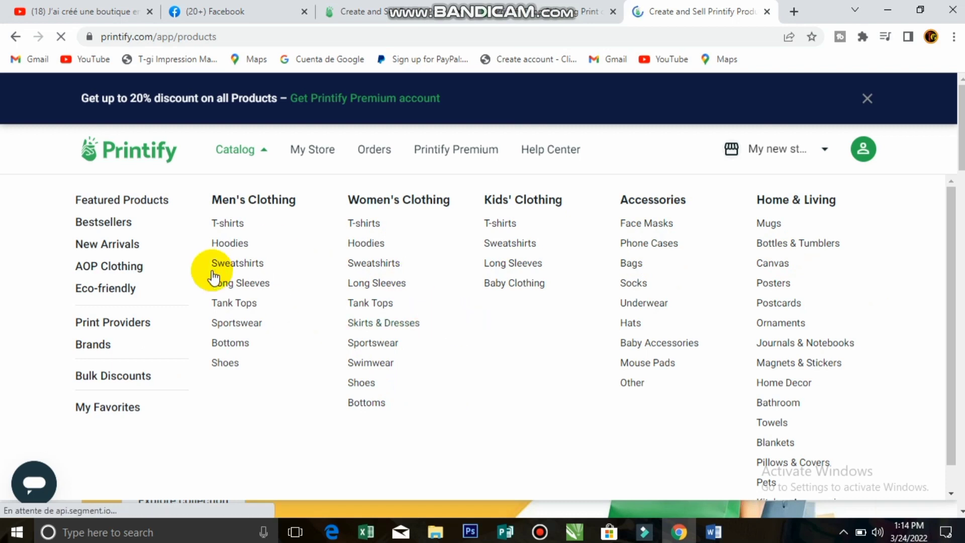
click(495, 249)
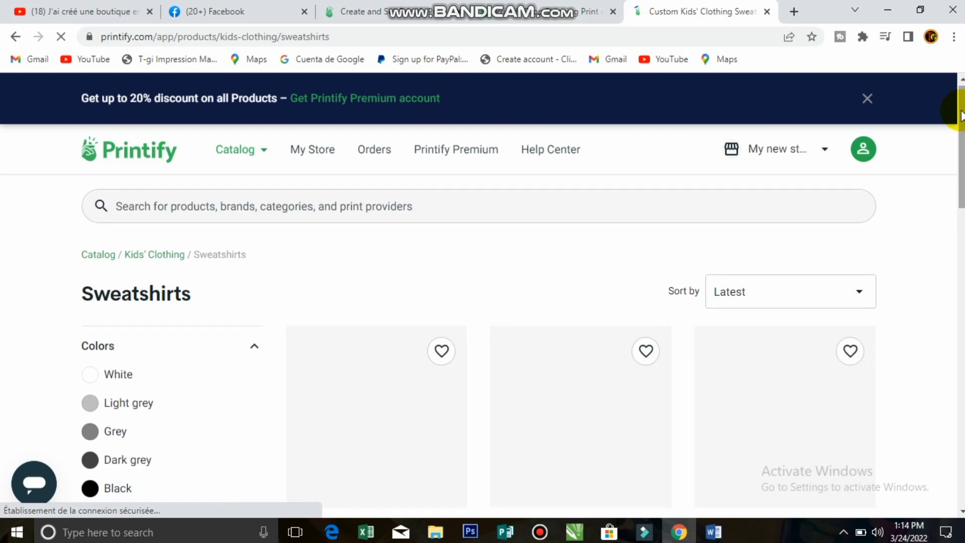
Review the kids' sweatshirts on offer and open the product page of the Youth Heavy Blend Hooded Sweatshirt by Gildan
scroll(961, 116, down, 3)
scroll(960, 115, down, 6)
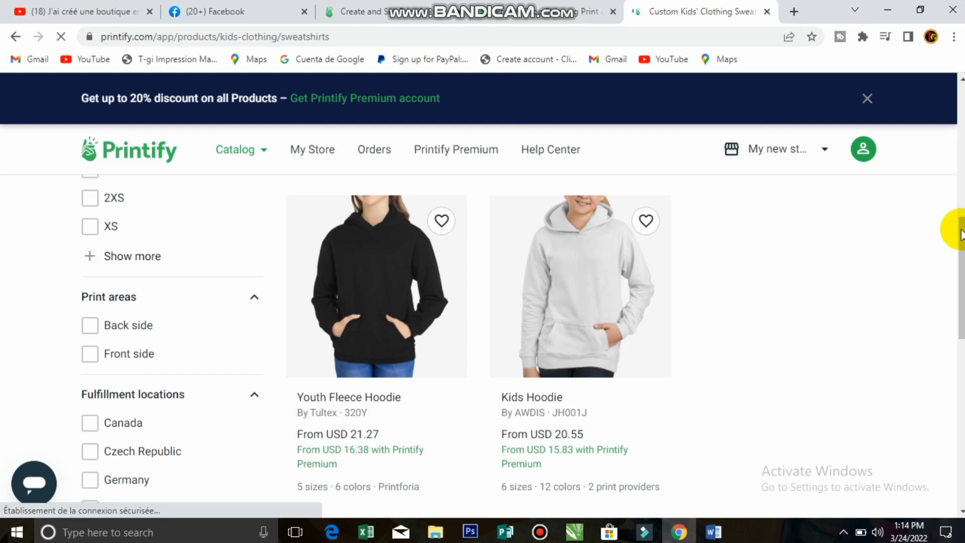
scroll(961, 272, down, 3)
drag(964, 269, 963, 308)
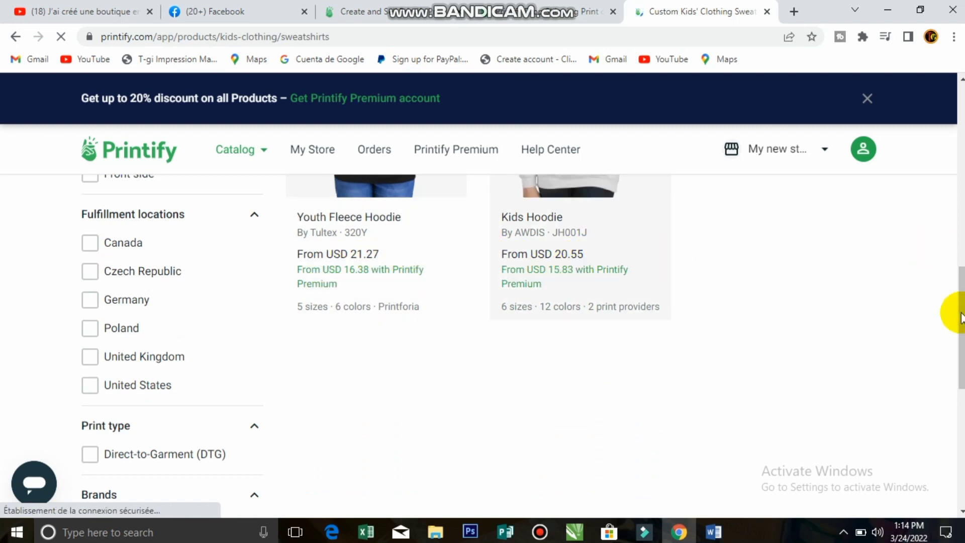
drag(961, 309, 948, 104)
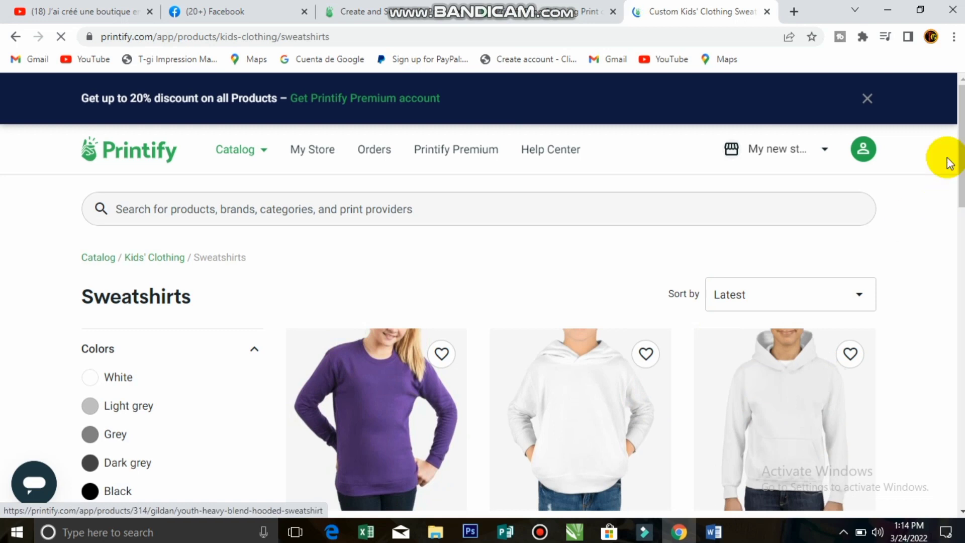
drag(955, 201, 960, 264)
scroll(950, 304, down, 3)
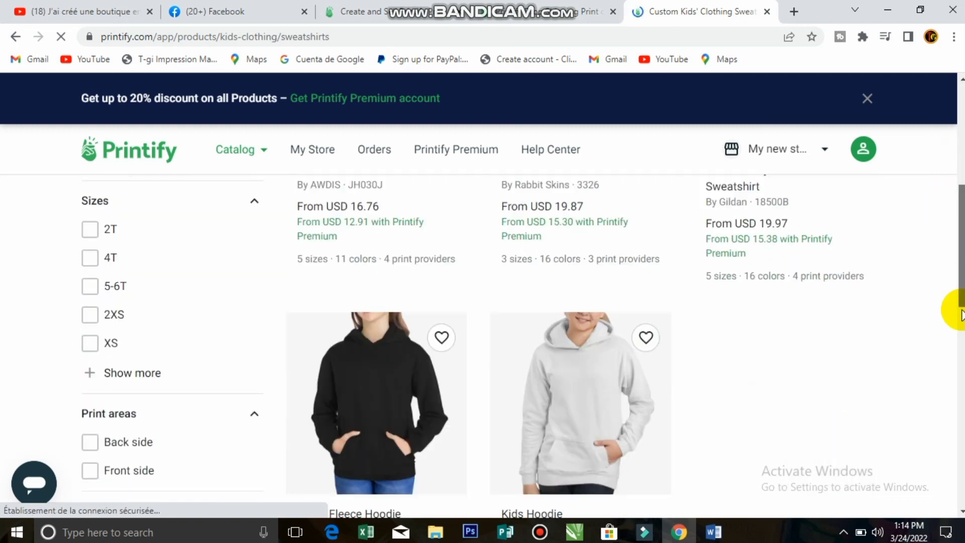
scroll(948, 265, down, 3)
scroll(952, 222, up, 3)
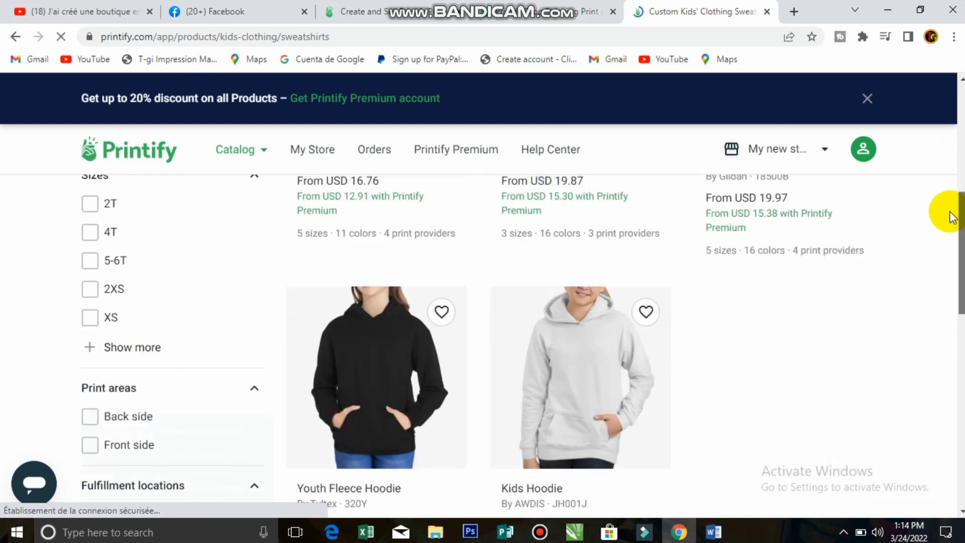
scroll(950, 201, up, 6)
click(788, 318)
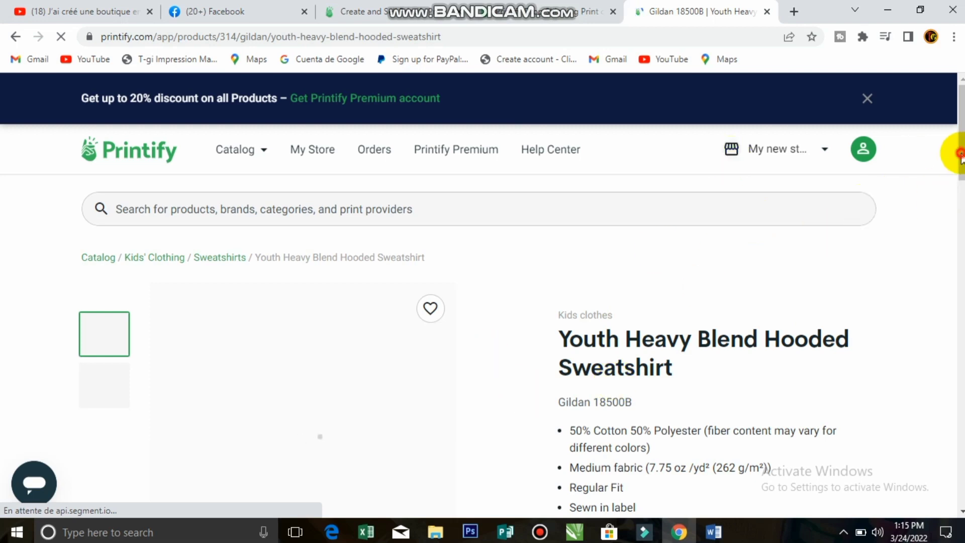
mouse_move(962, 156)
mouse_down()
mouse_move(955, 203)
mouse_move(952, 171)
mouse_up()
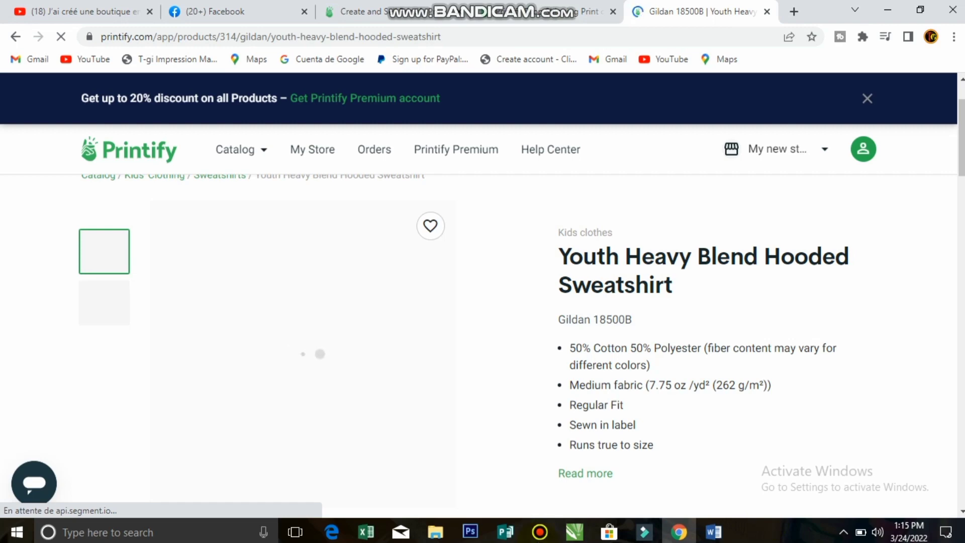
mouse_move(549, 502)
click(518, 460)
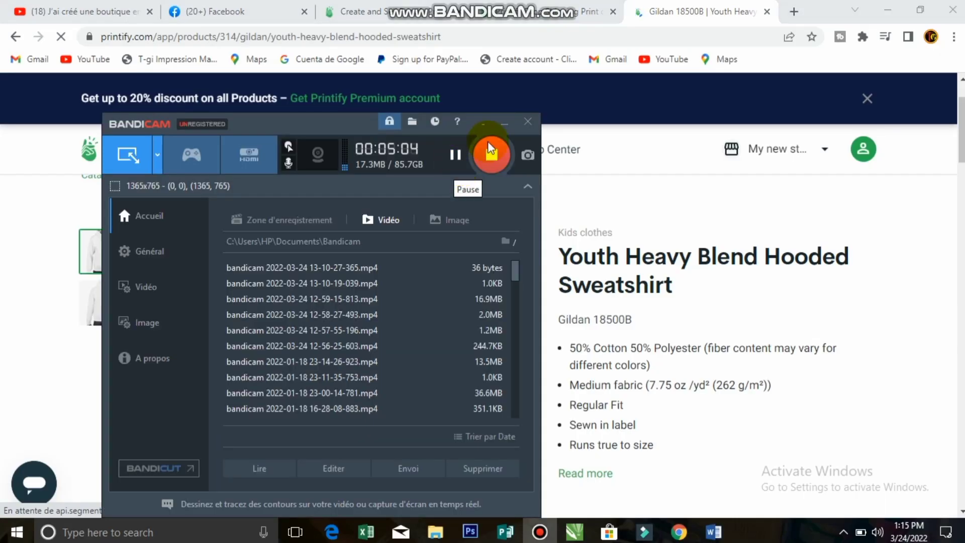
click(504, 125)
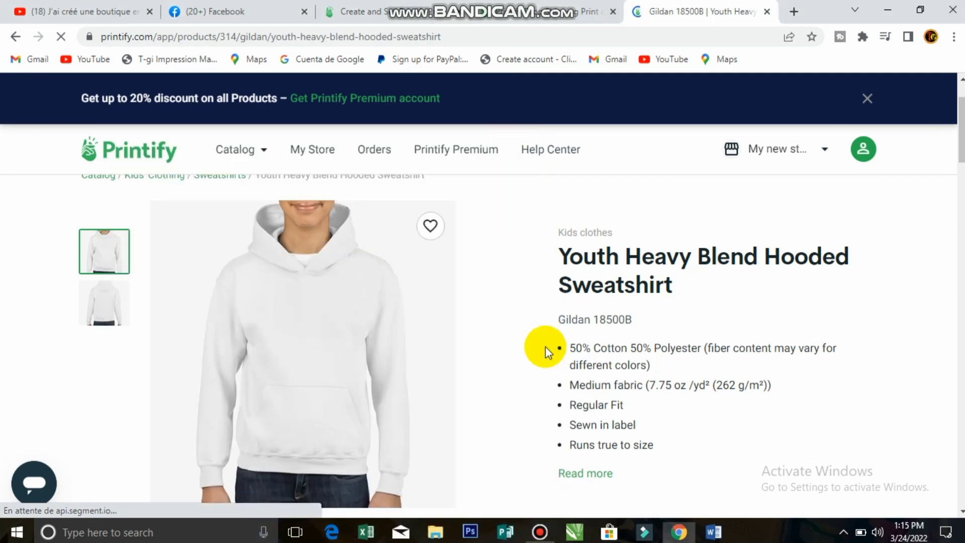
Start designing the hooded sweatshirt with SwiftPOD as the print provider
drag(960, 142, 955, 200)
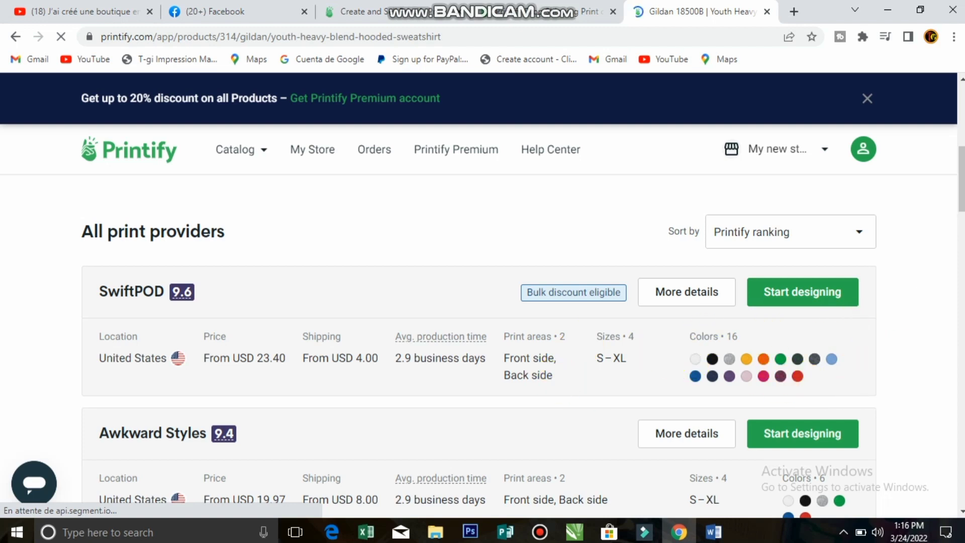
mouse_move(961, 191)
mouse_down()
mouse_move(963, 177)
mouse_move(962, 189)
mouse_up()
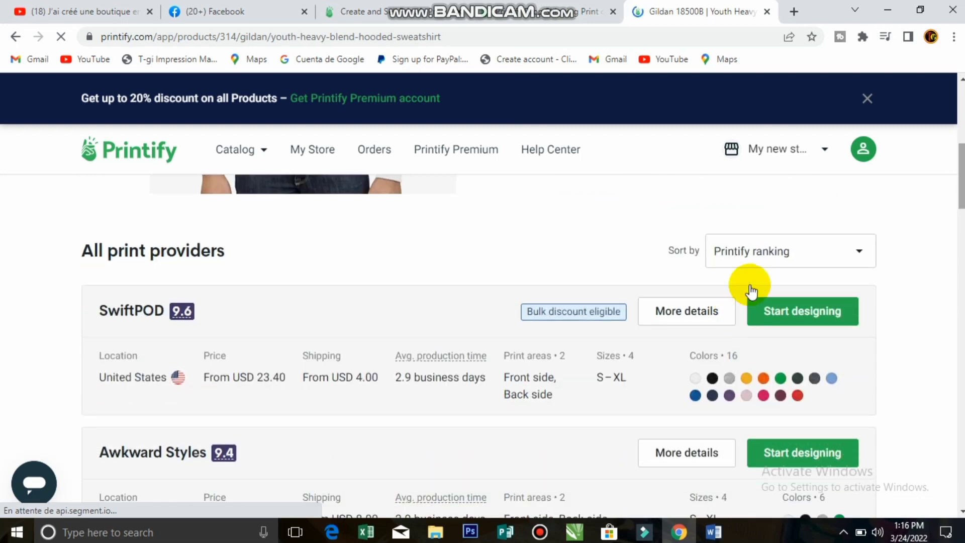
click(785, 316)
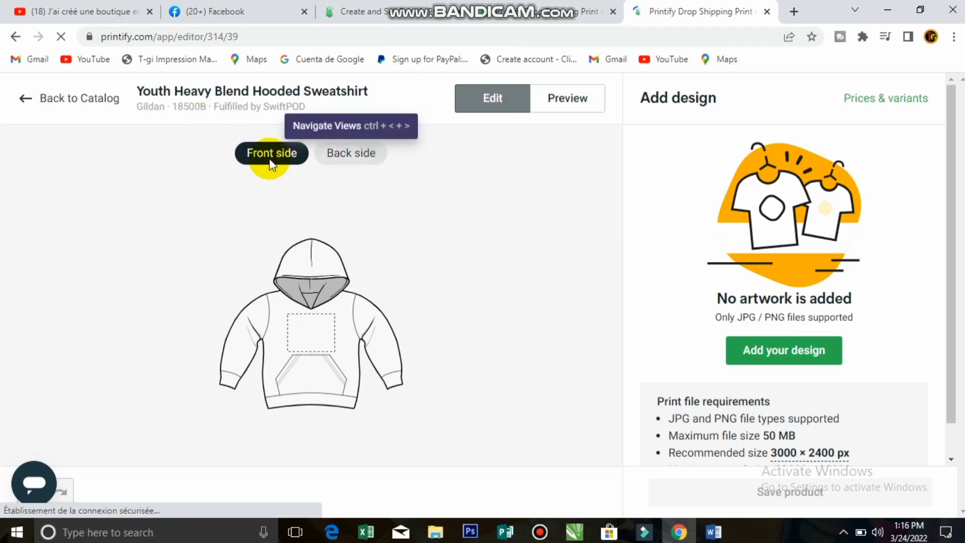
Check the hoodie's back side, return to the front side and open the choice of sources for adding a design
click(360, 160)
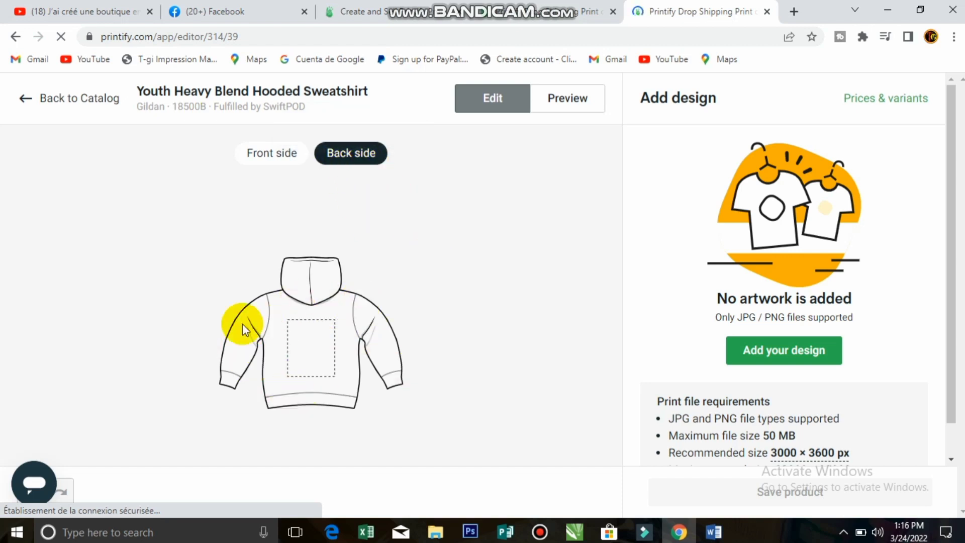
click(277, 156)
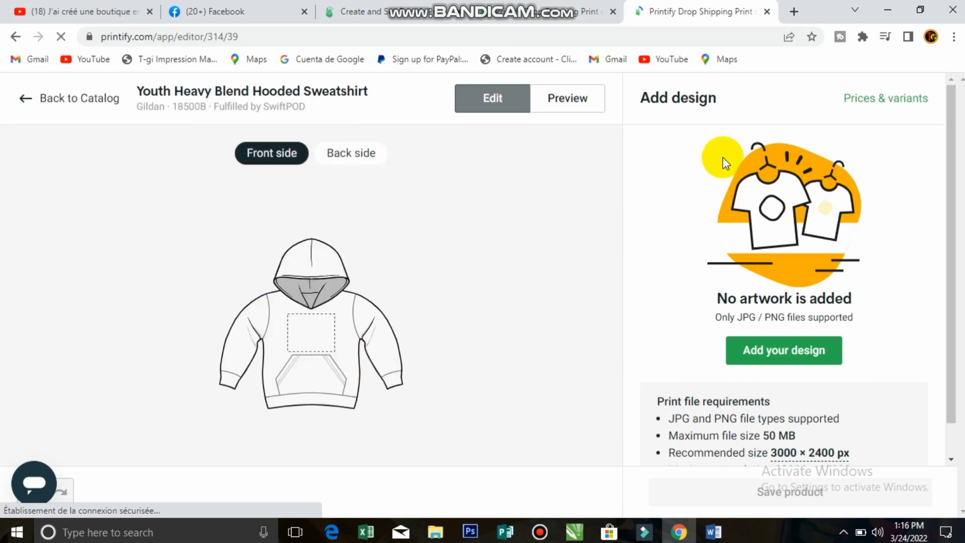
scroll(830, 291, down, 1)
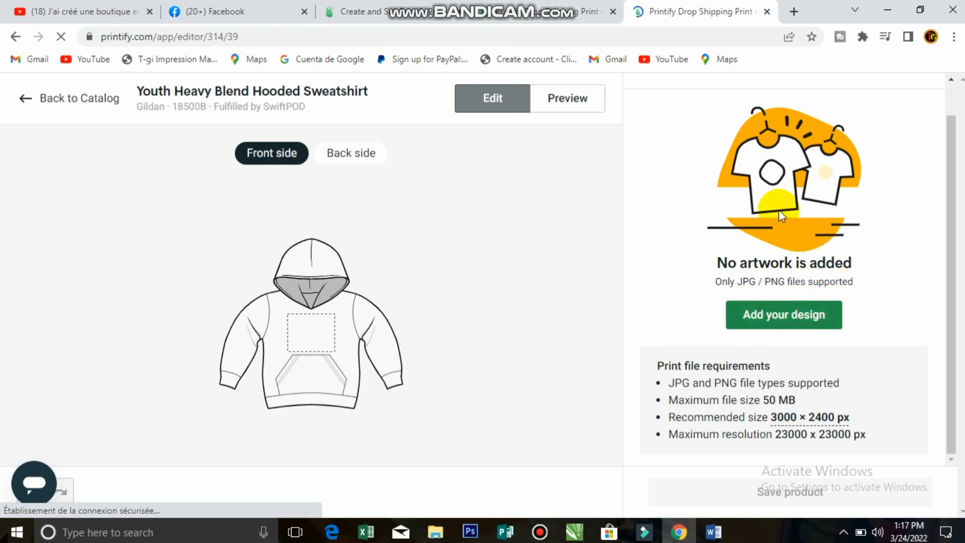
click(778, 318)
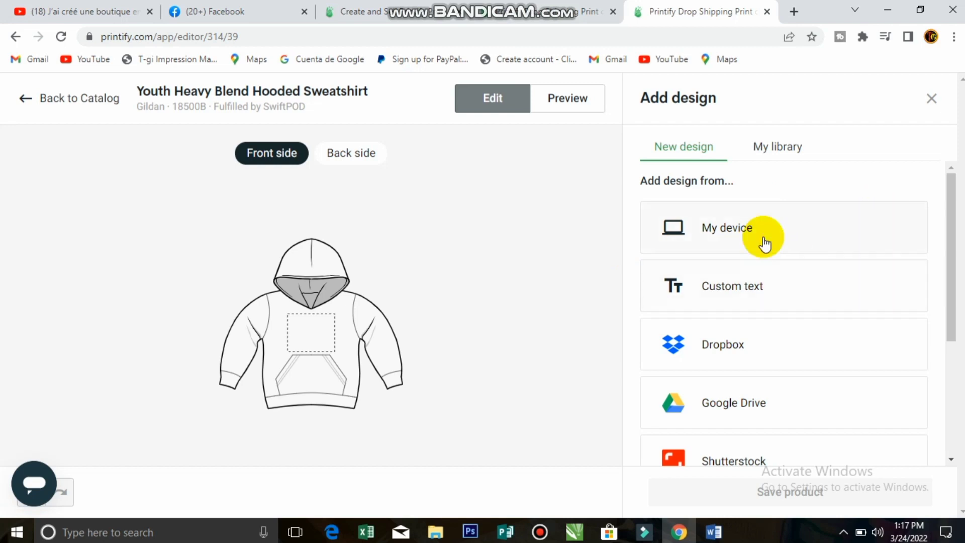
Look through the uploaded images in the design library and return to the sources for a new design
click(787, 150)
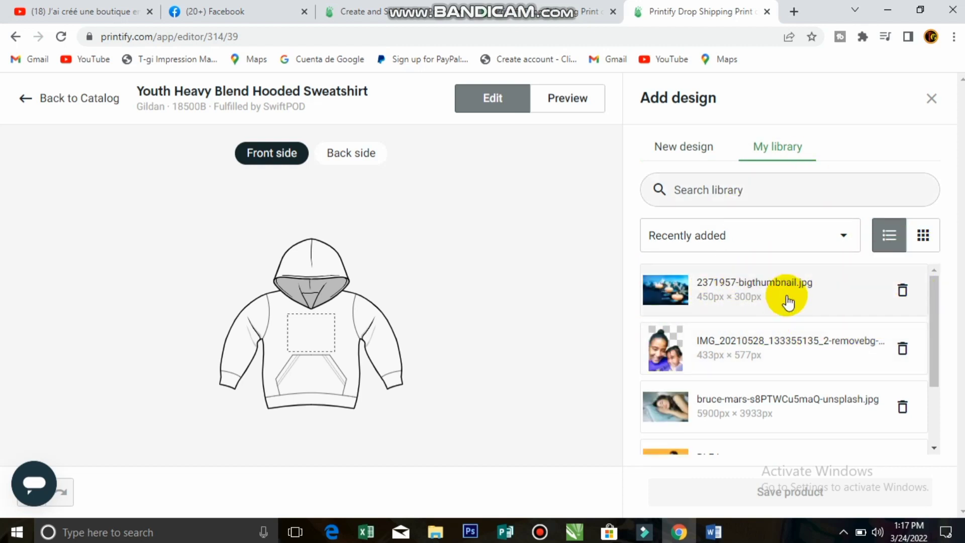
drag(933, 301, 933, 355)
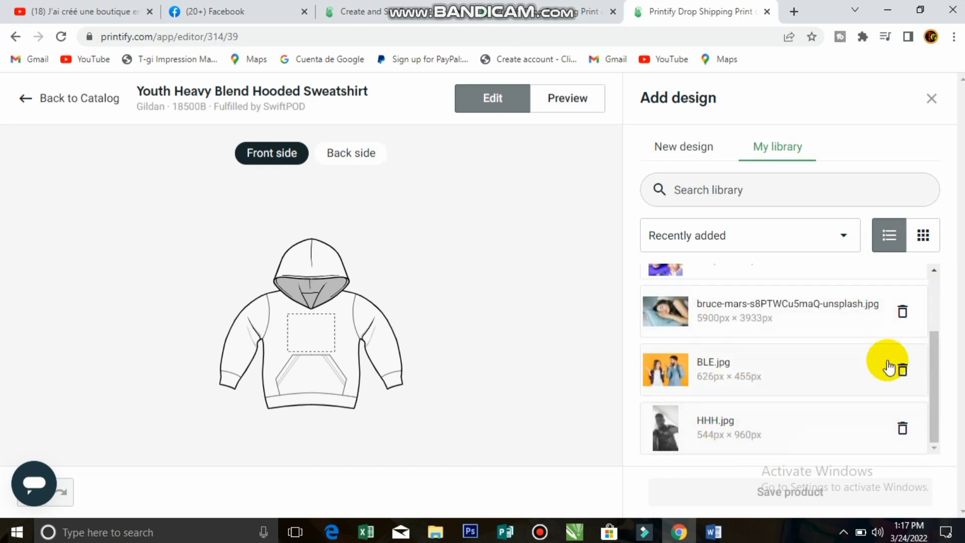
click(672, 146)
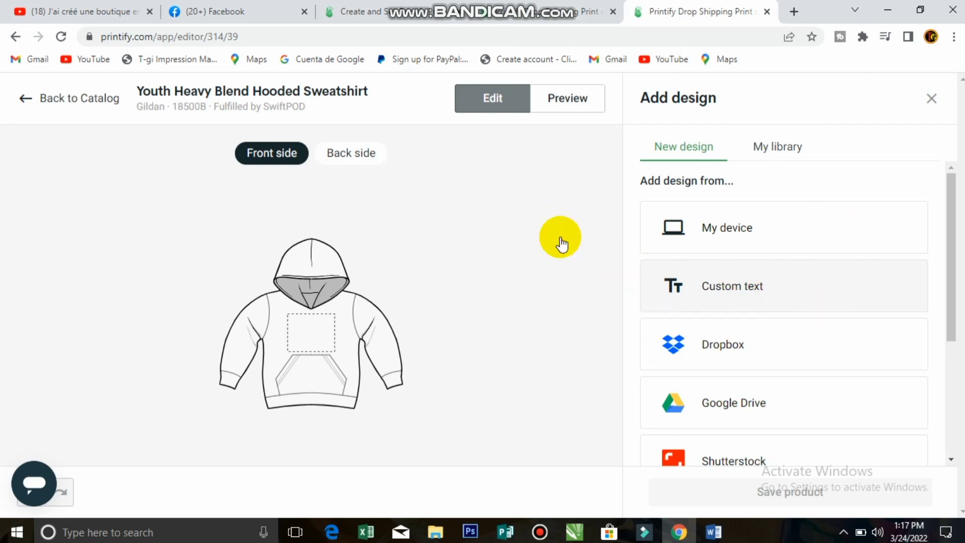
Add a custom text layer to the hoodie's front and look over its text, font, color and positioning settings
click(734, 283)
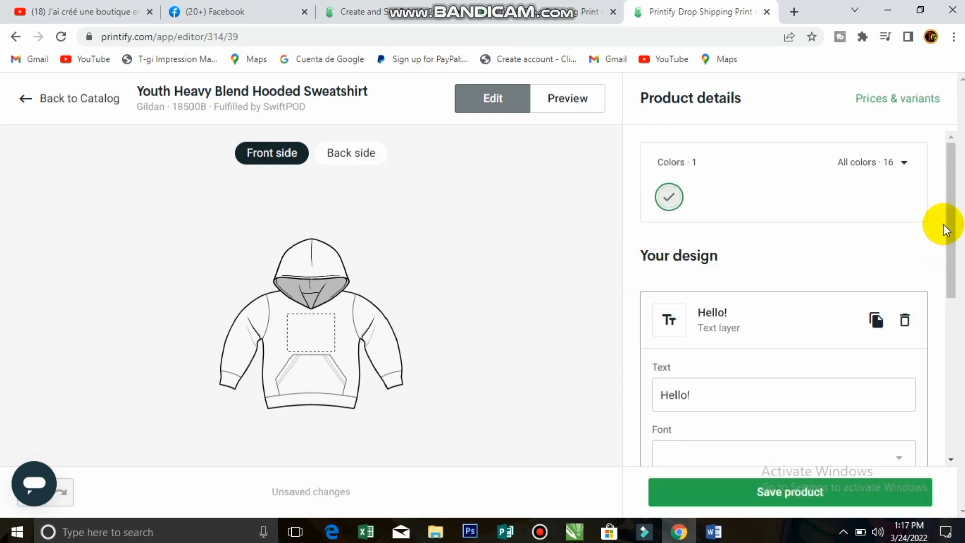
scroll(954, 236, down, 2)
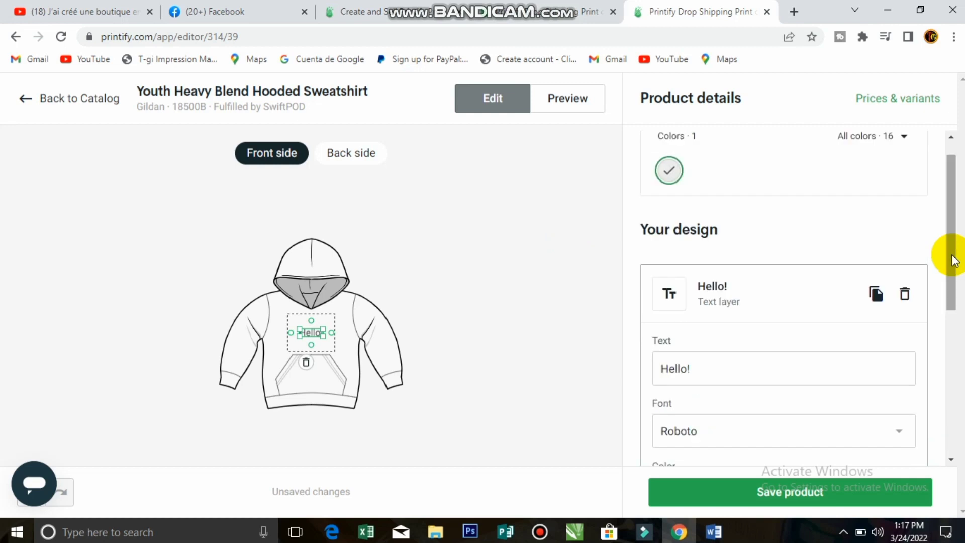
scroll(724, 308, down, 5)
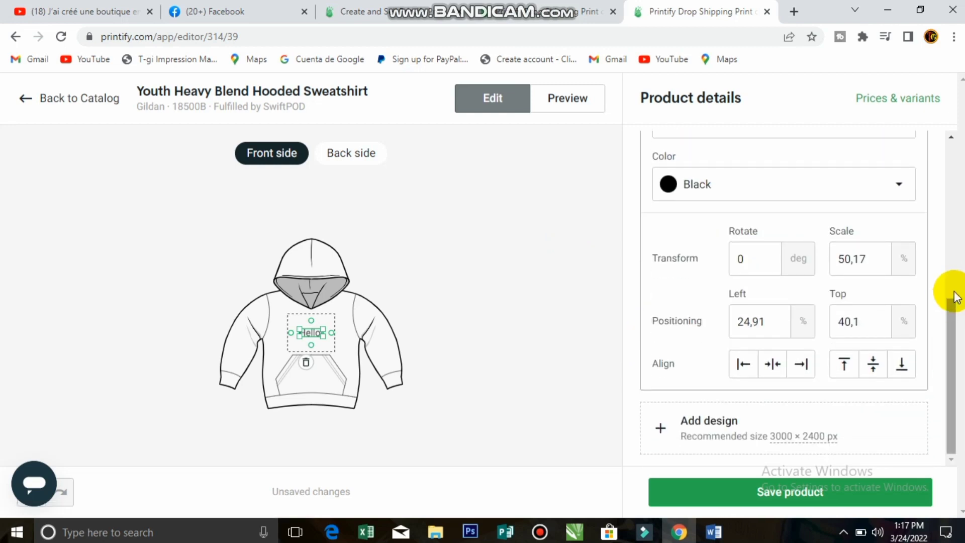
Set the front text to "Hello! tgi and gaspito" and shrink it to a scale of about 106%, roughly the print area's width
scroll(954, 294, up, 3)
click(696, 195)
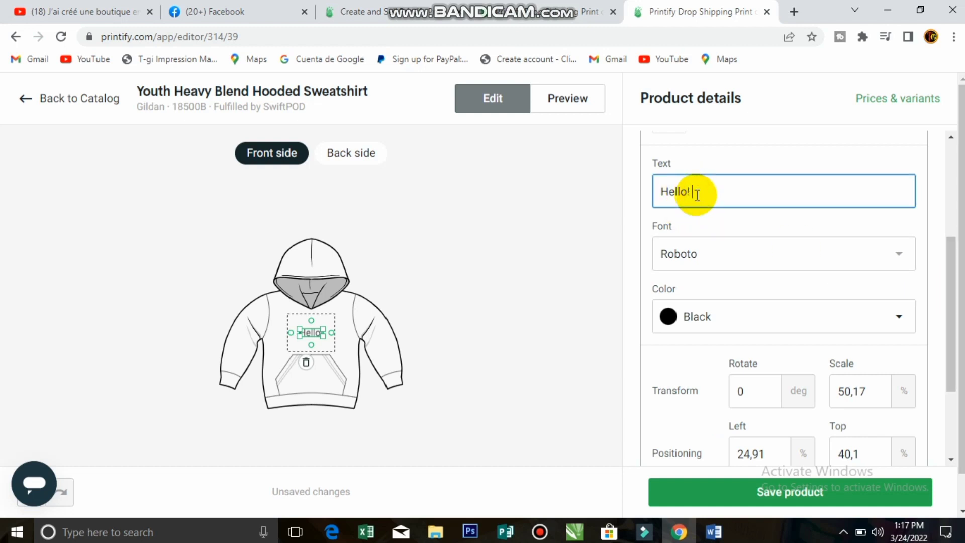
text(to)
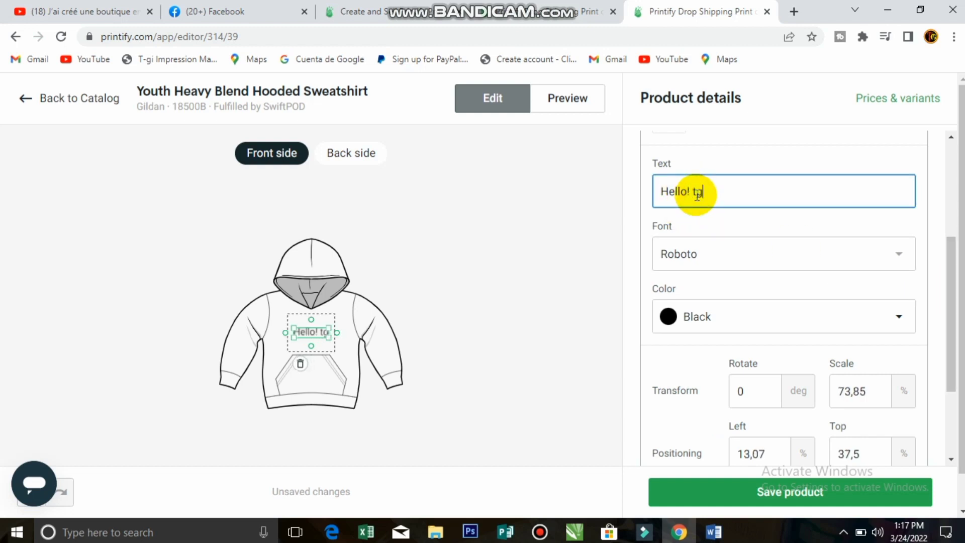
text(i an)
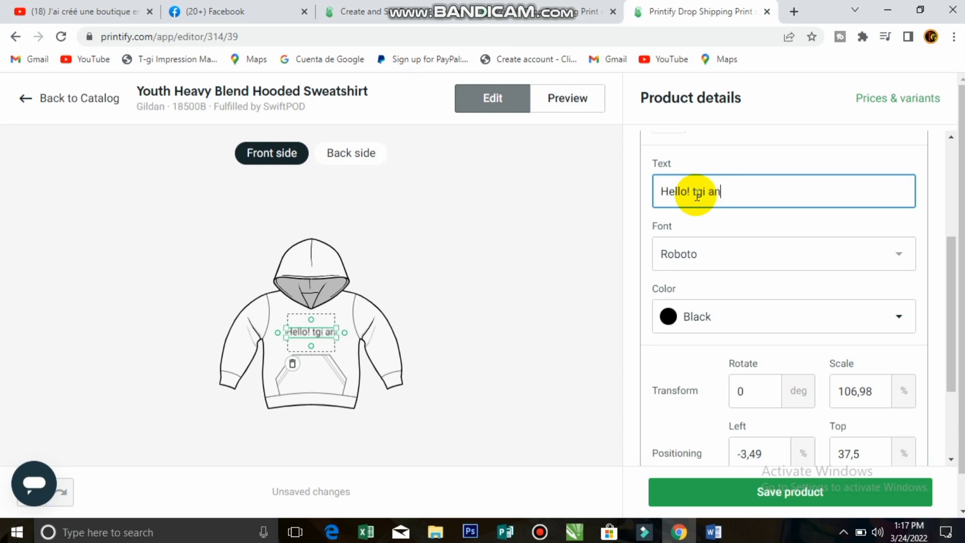
text(d ga)
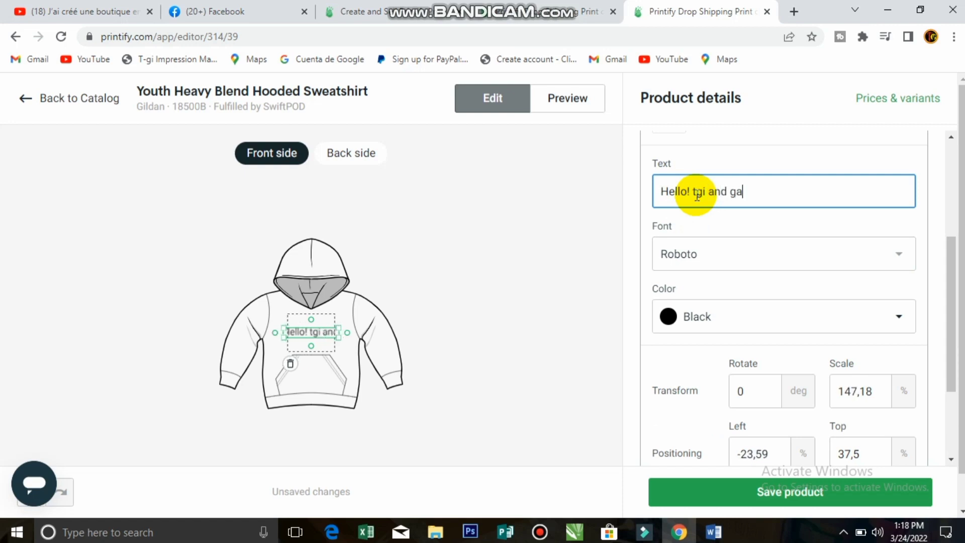
text(spio)
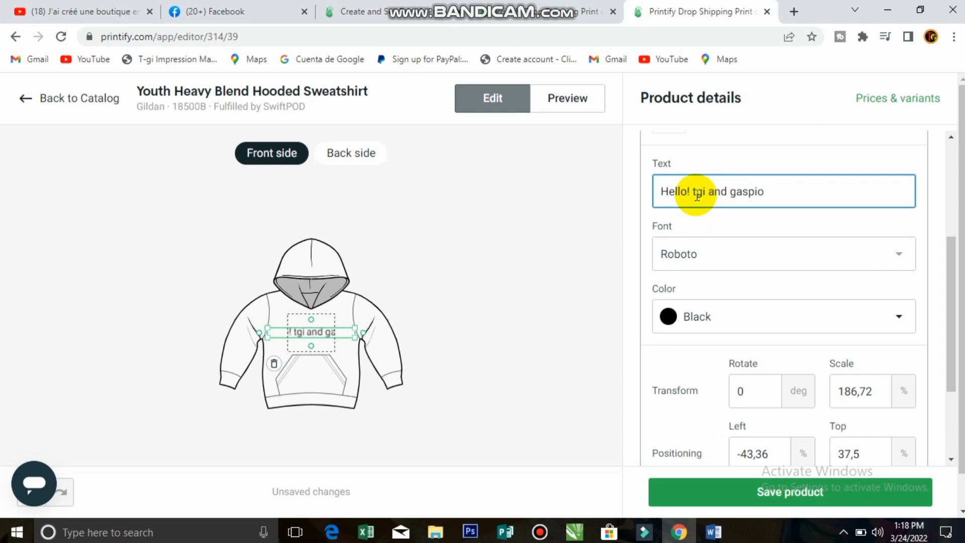
key(BackSpace)
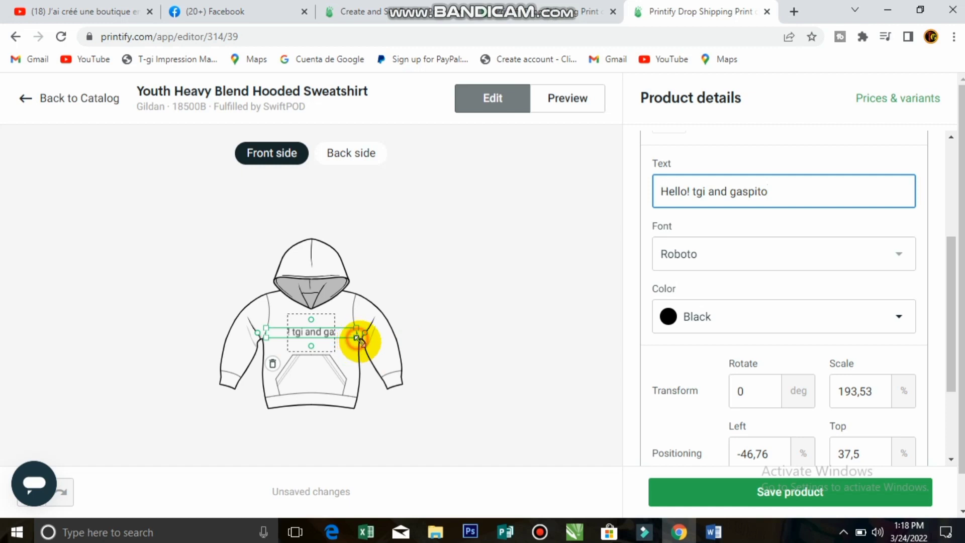
drag(358, 338, 335, 338)
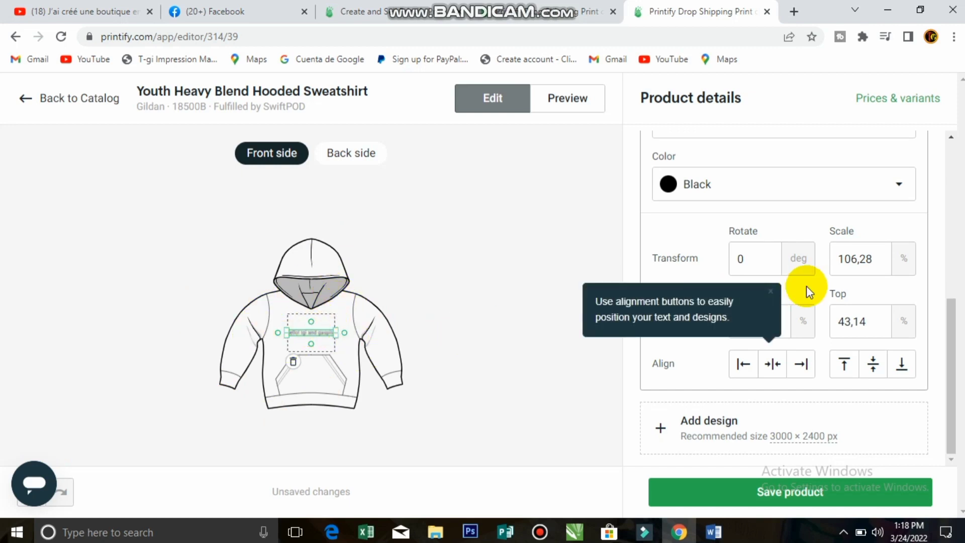
Change the font of the front text layer to Black Ops One
drag(949, 318, 949, 243)
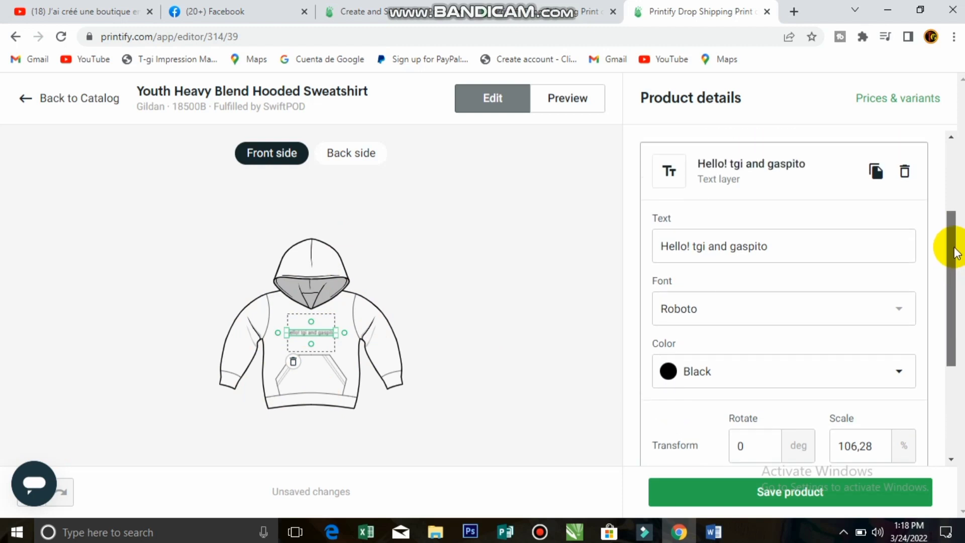
click(899, 312)
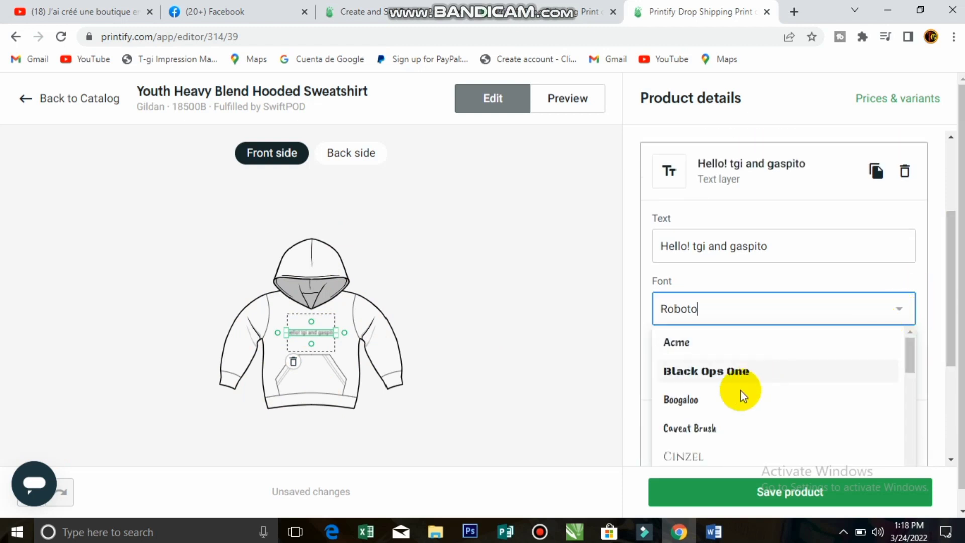
drag(908, 354, 909, 363)
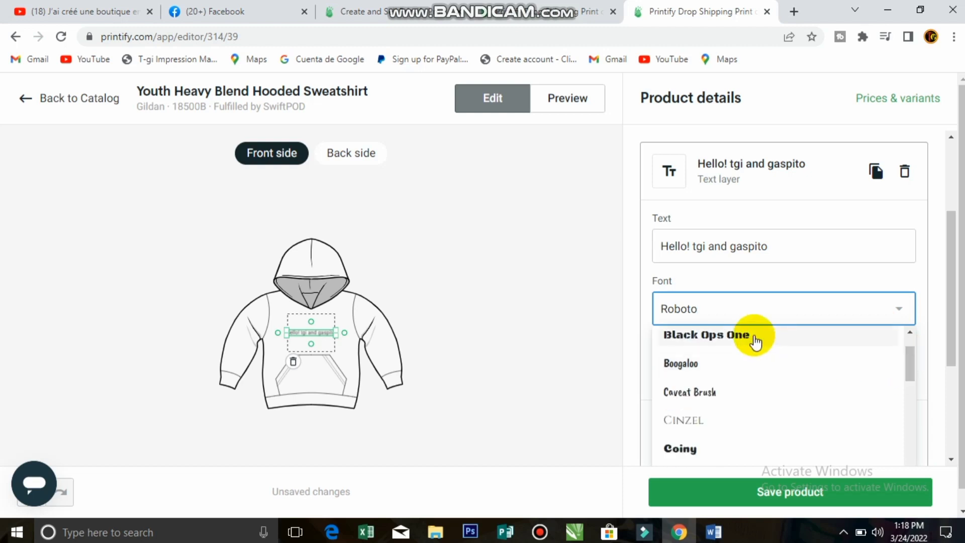
click(756, 336)
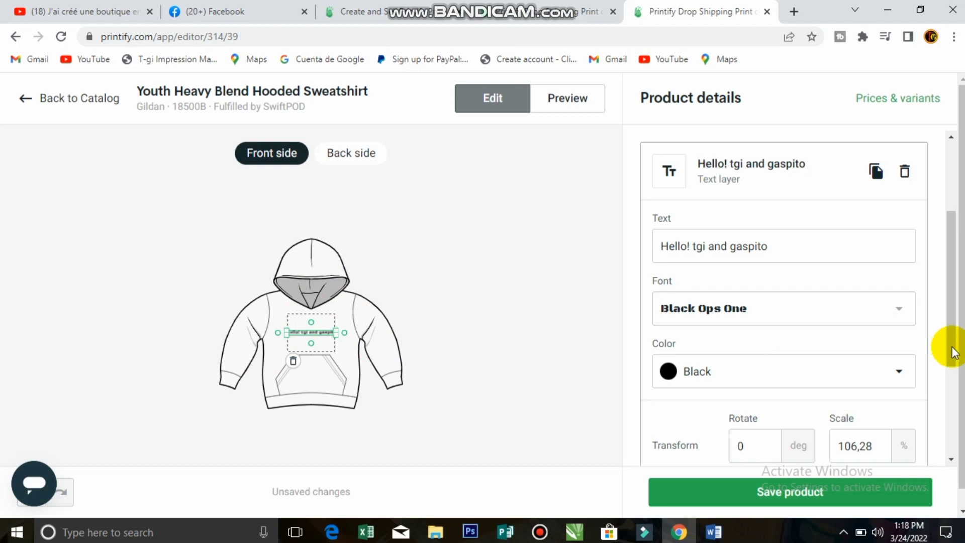
drag(952, 346, 951, 255)
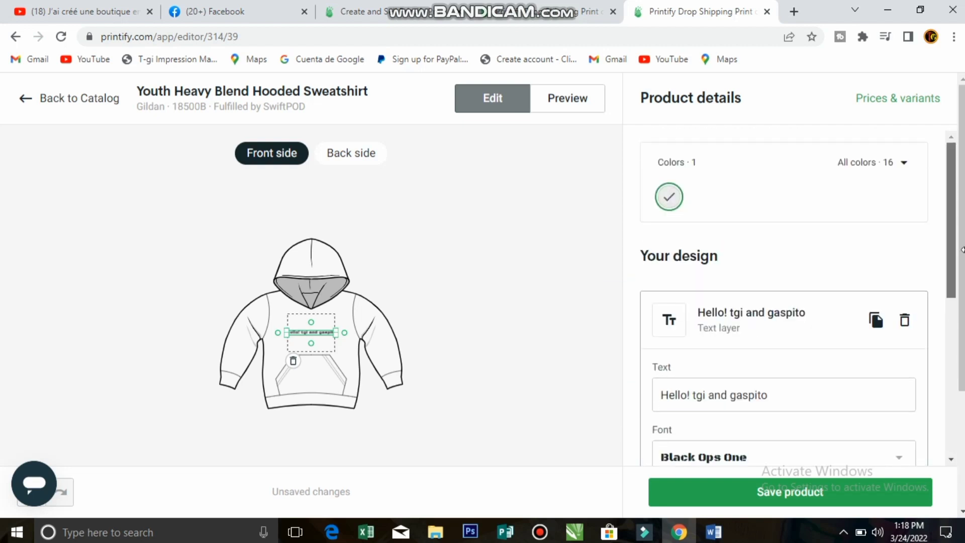
Preview the hoodie mockup from the front and the back
click(566, 100)
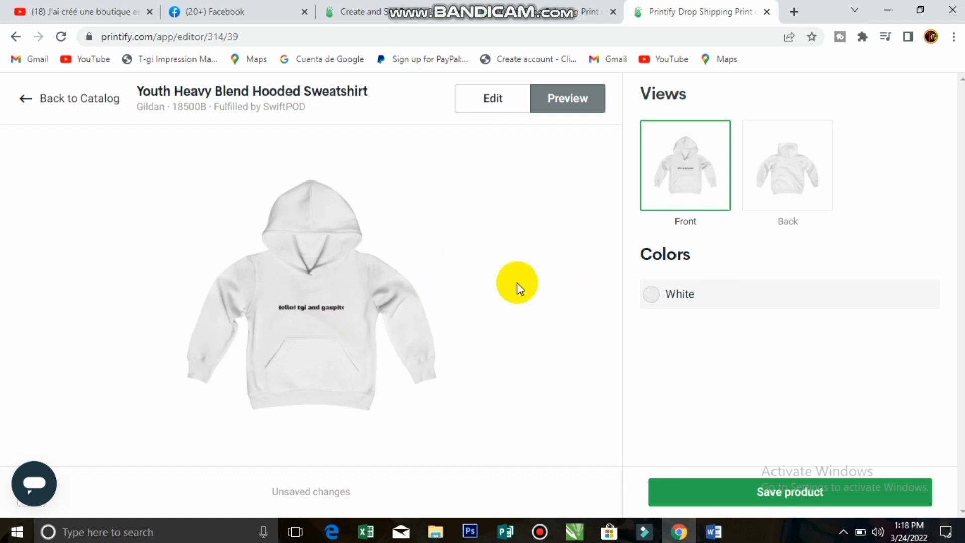
click(764, 175)
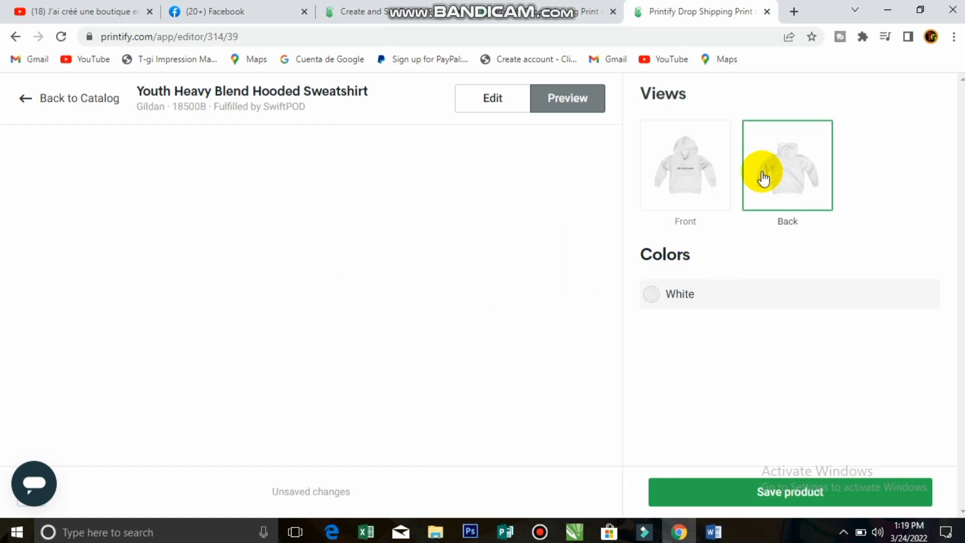
click(692, 179)
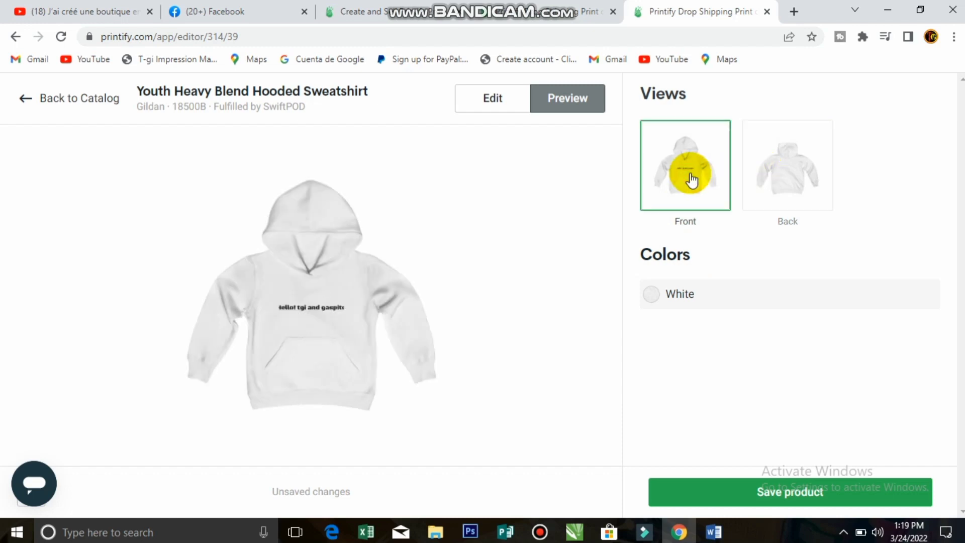
Return to editing, shorten the front text to "Hello!" and enlarge it to nearly fill the print area's width
click(493, 99)
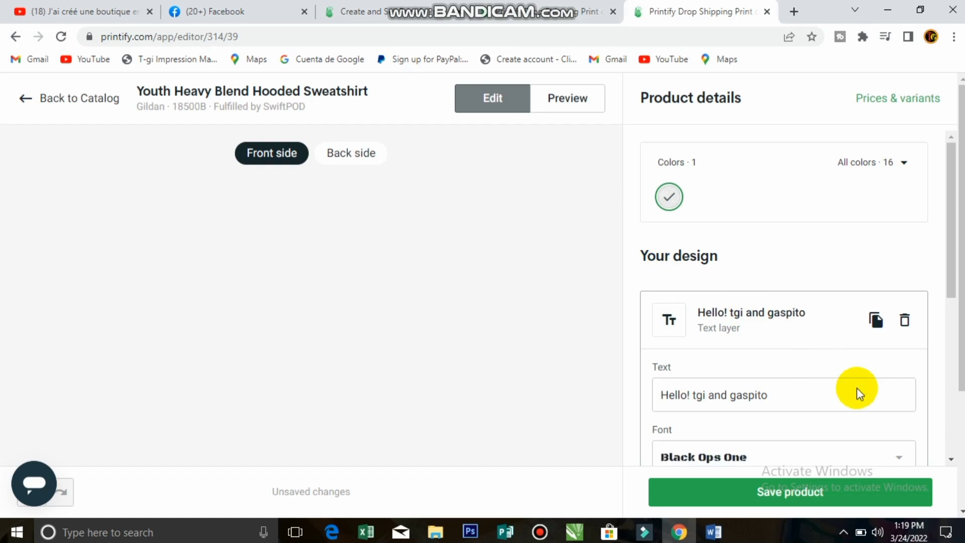
click(794, 391)
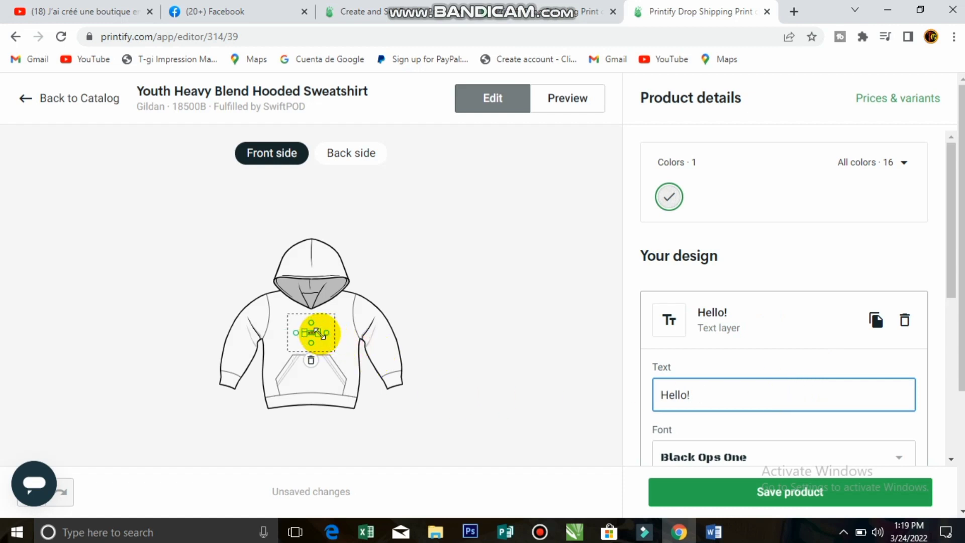
mouse_move(326, 334)
mouse_down()
mouse_move(351, 348)
mouse_move(327, 345)
mouse_up()
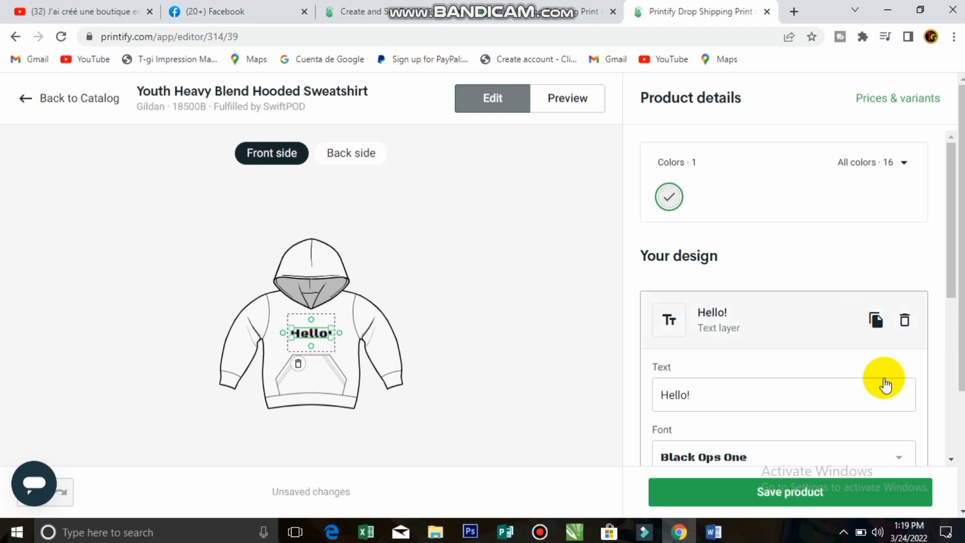
Preview the finished hoodie and save its front mockup image to the Desktop as a JPEG named hello
click(573, 99)
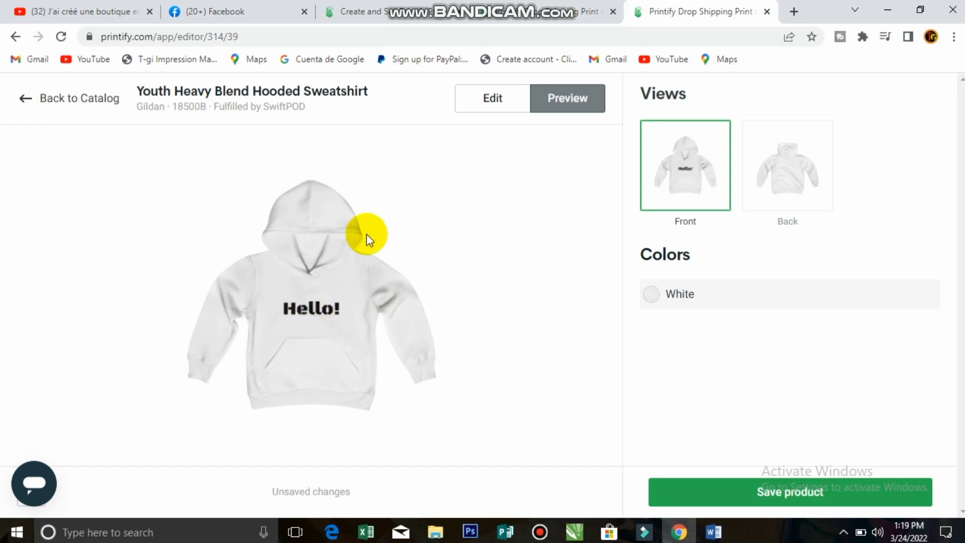
right_click(345, 237)
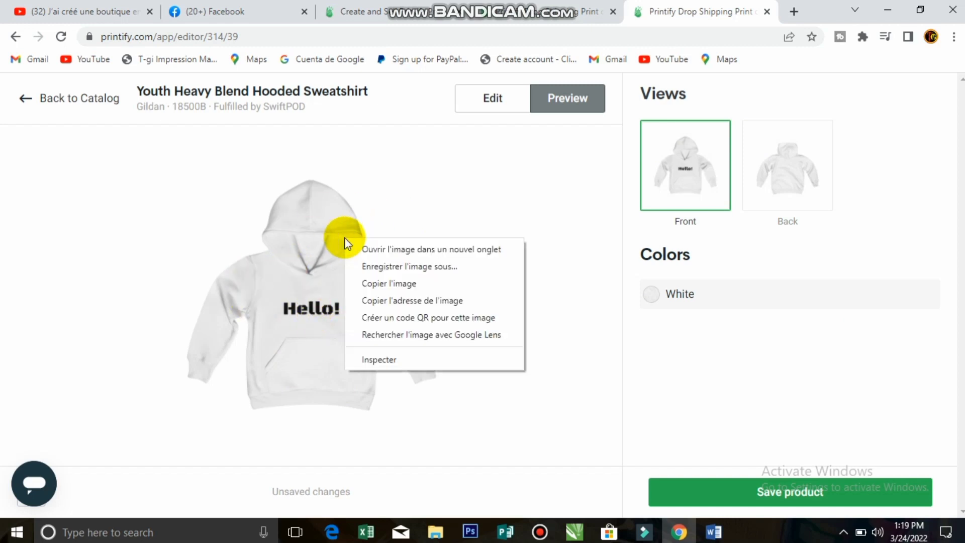
click(393, 267)
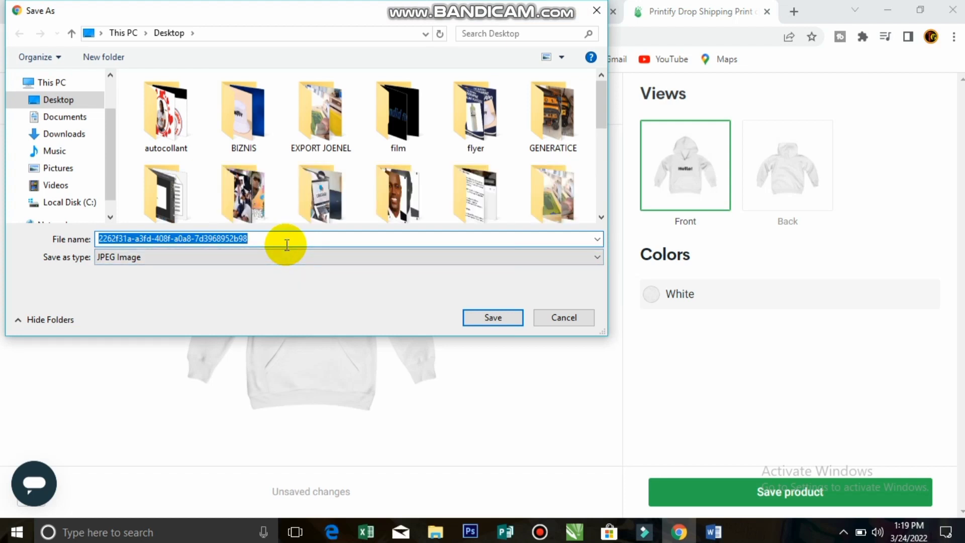
text(hello)
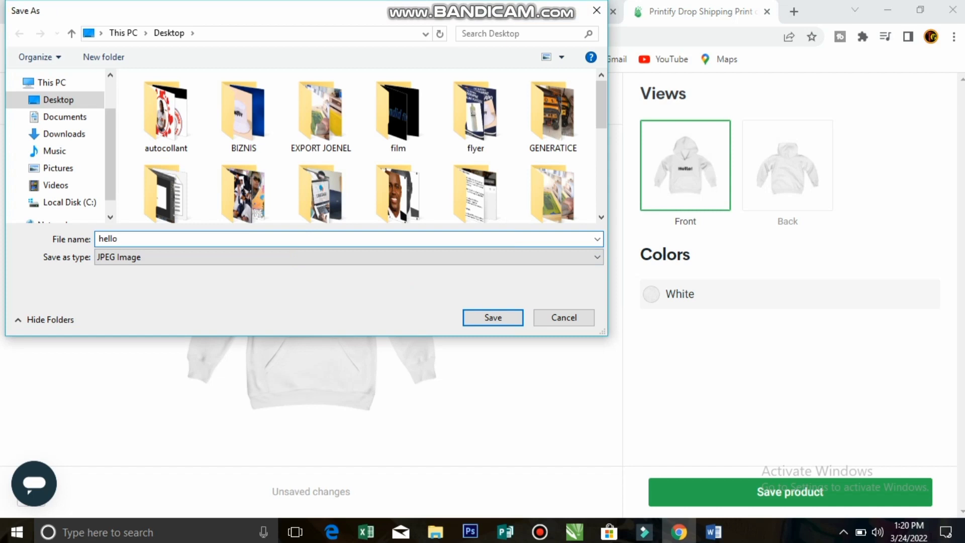
key(Return)
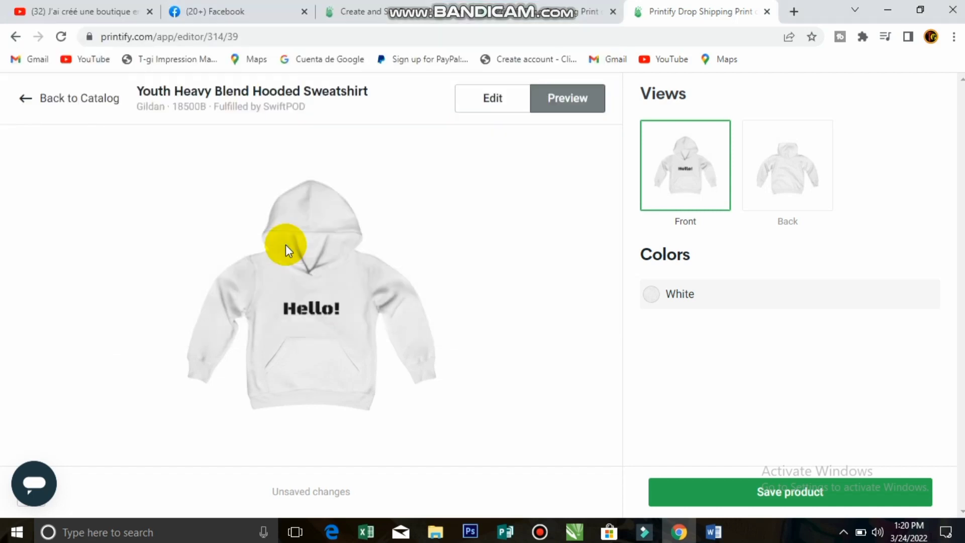
Minimize the browser and open the saved hello image from the desktop to check the hoodie mockup
click(774, 173)
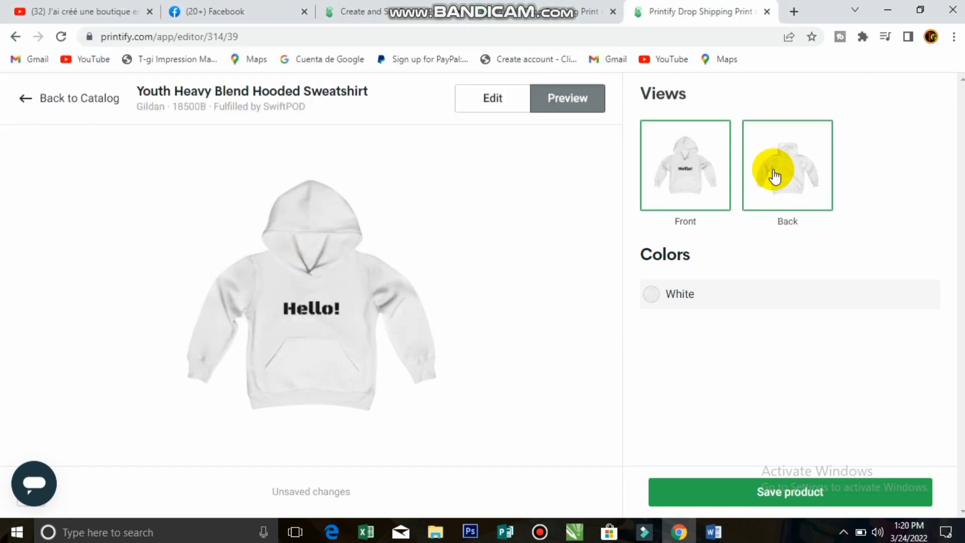
click(888, 10)
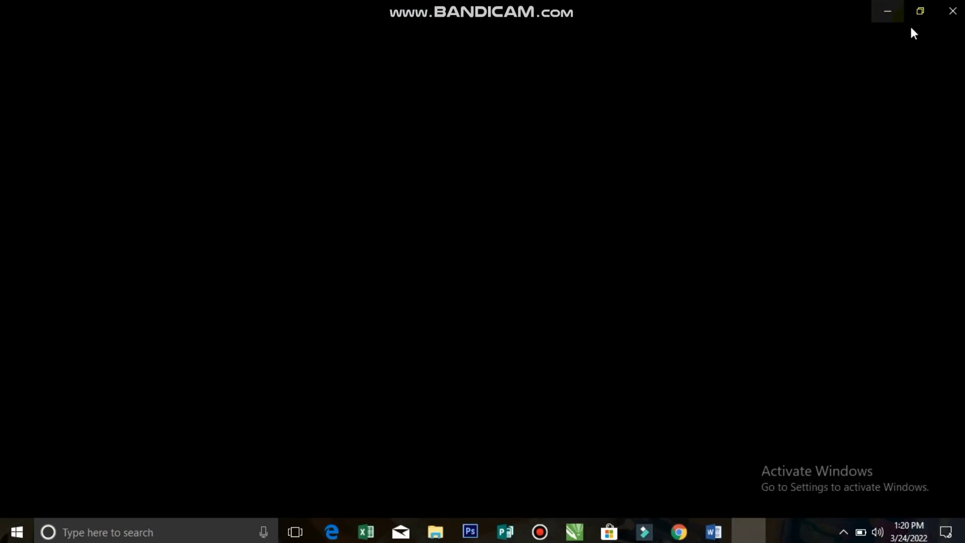
click(947, 13)
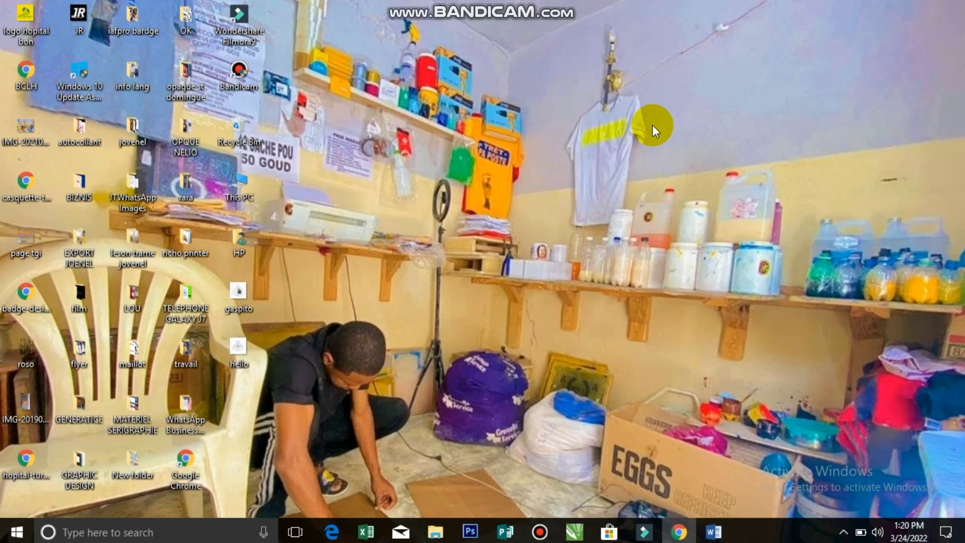
double_click(244, 350)
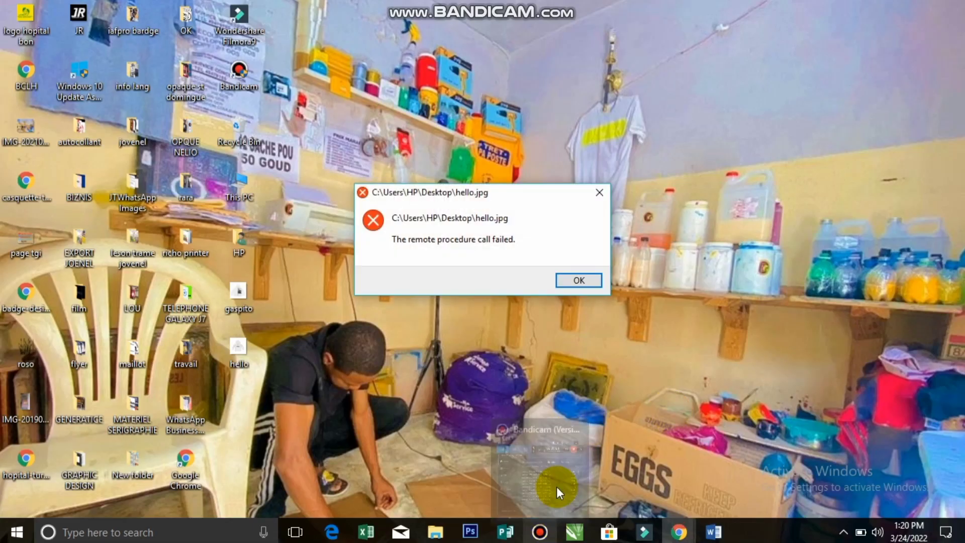
click(557, 489)
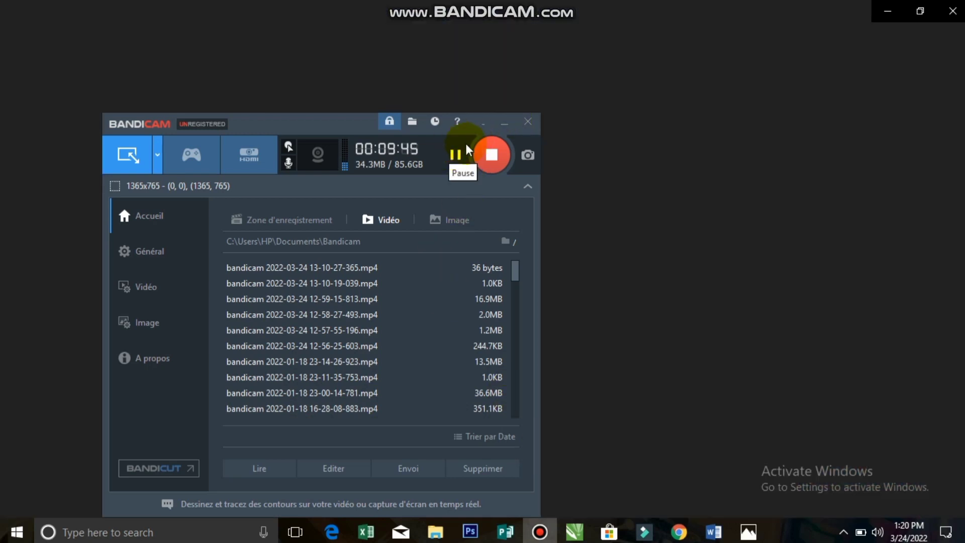
click(505, 126)
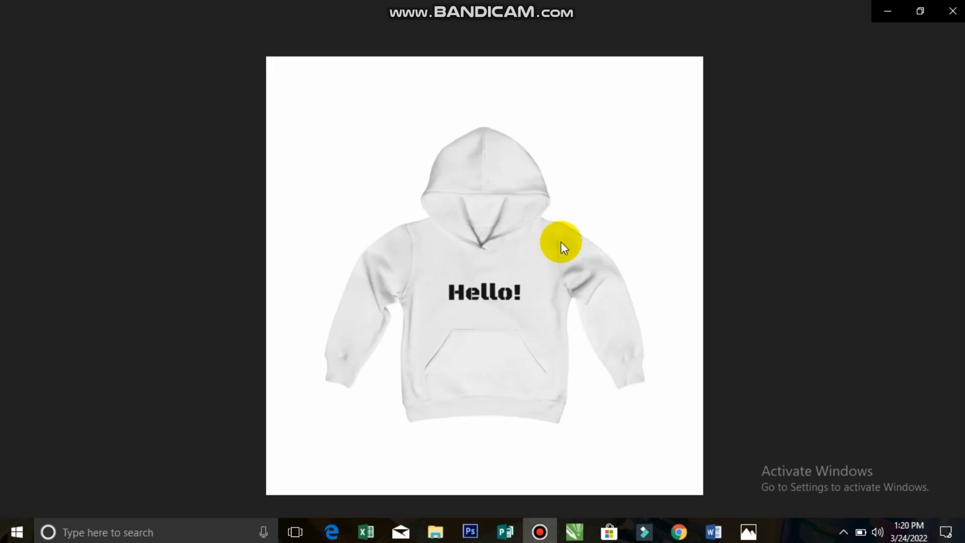
Switch back to the browser and leave the hoodie editor for the product's catalog page
click(458, 224)
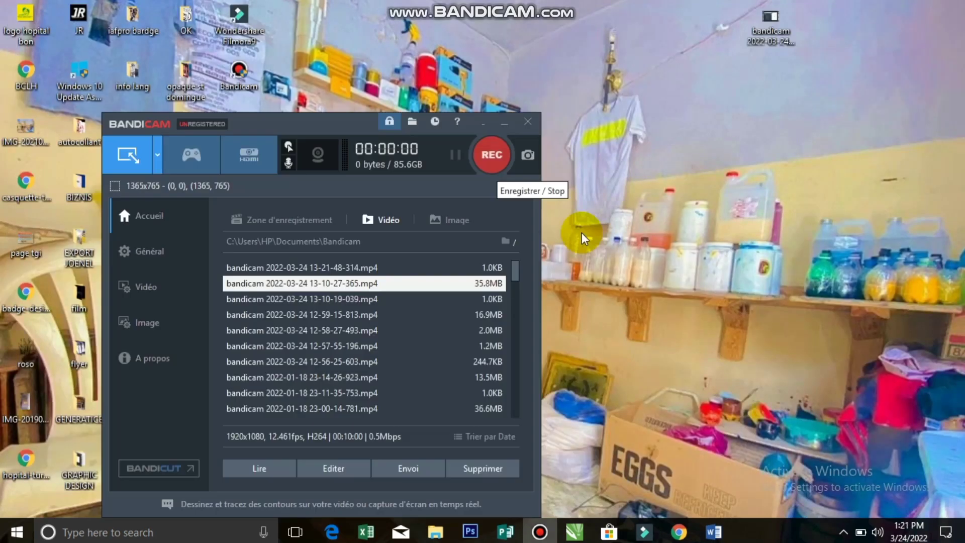
click(501, 125)
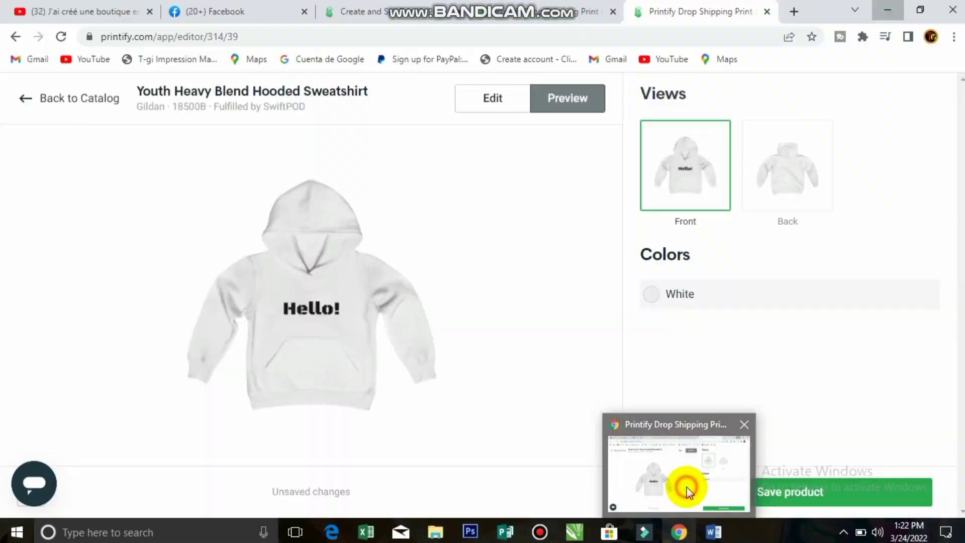
click(686, 487)
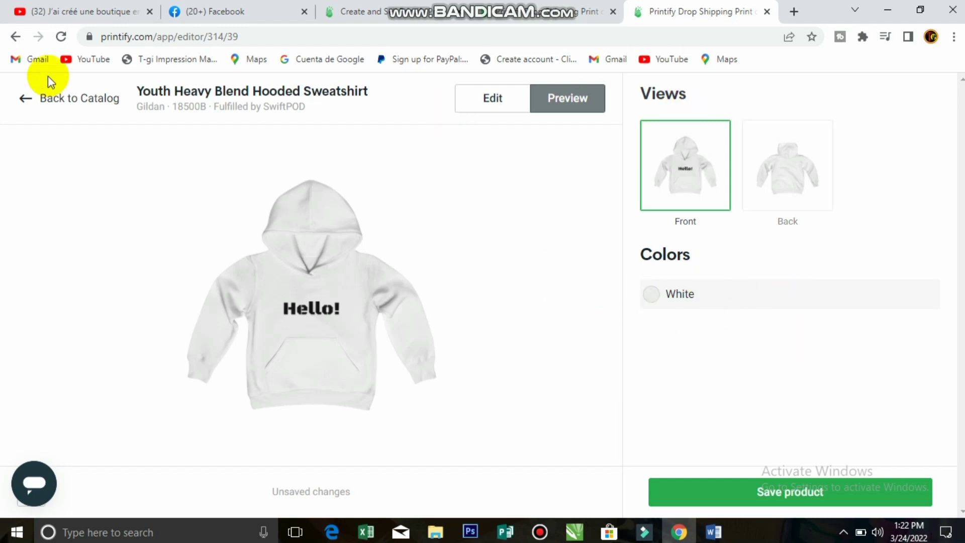
click(23, 106)
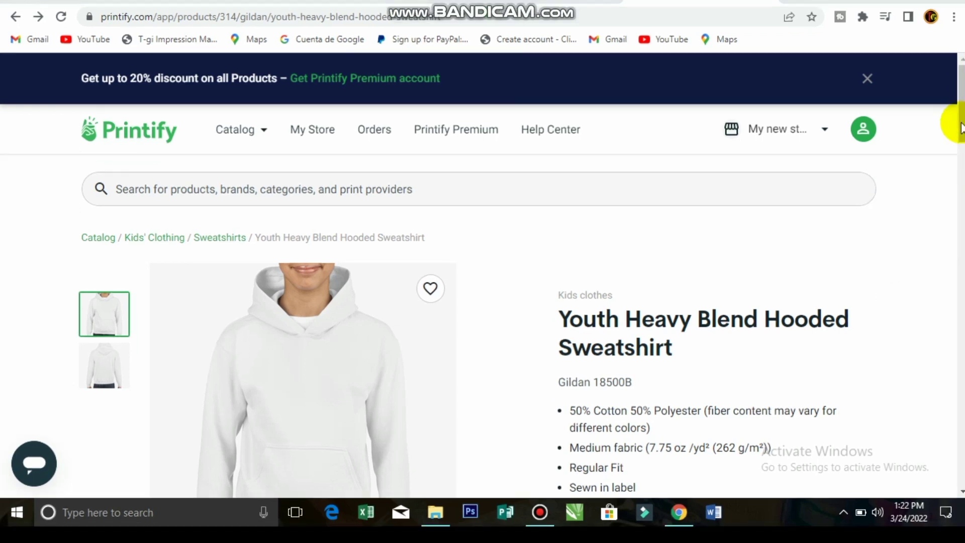
Open the T-shirts category of Women's Clothing in the product catalog
drag(961, 122, 963, 166)
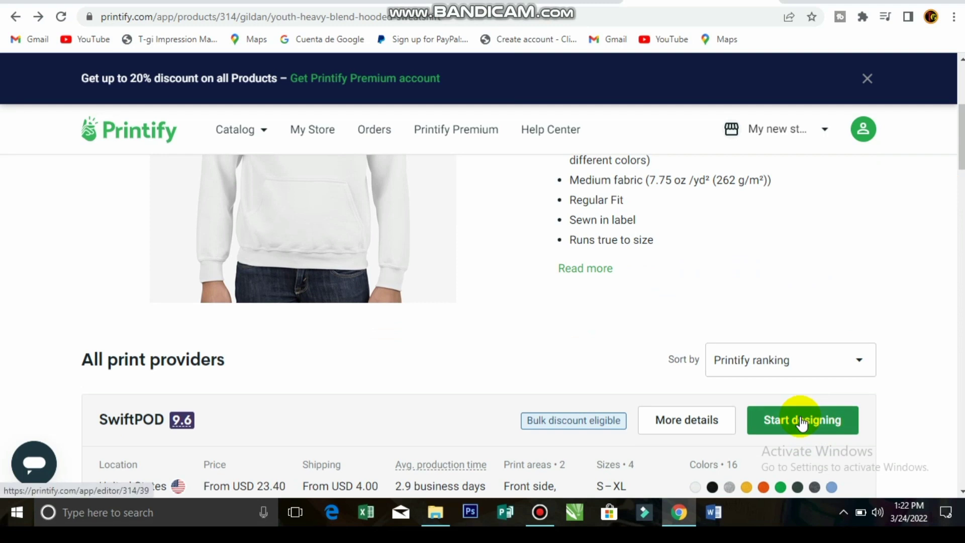
mouse_move(252, 133)
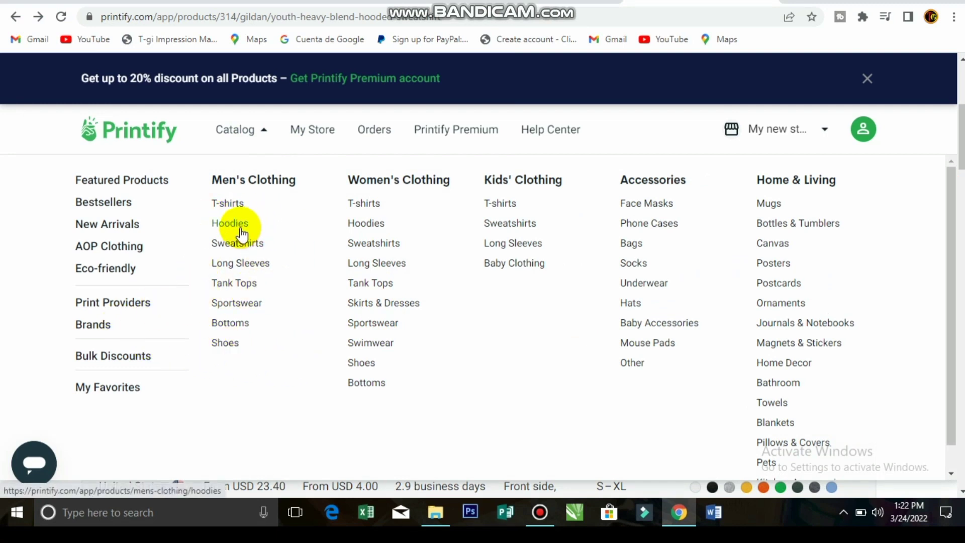
click(376, 204)
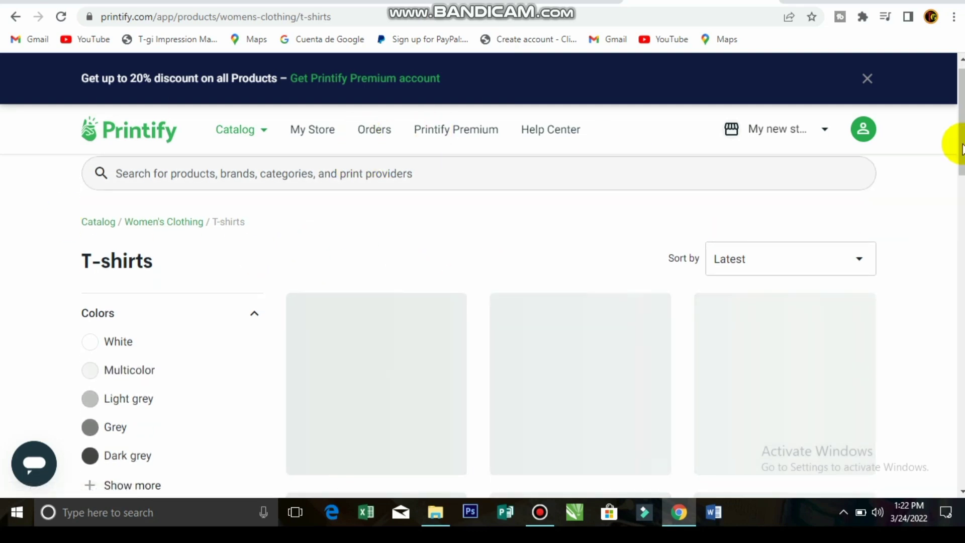
Look through the women's T-shirts listing to compare the available models, prices and filter options
scroll(955, 150, down, 2)
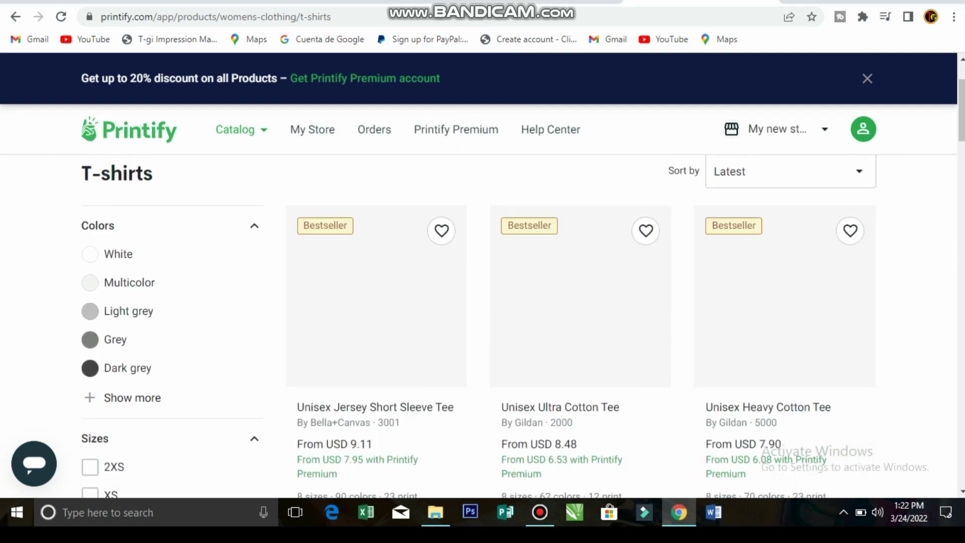
scroll(483, 326, down, 5)
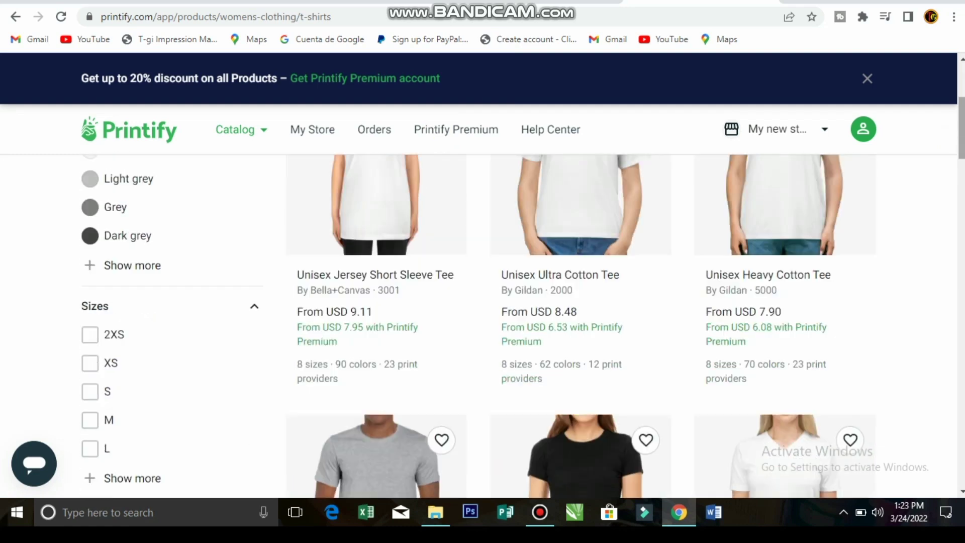
scroll(483, 327, down, 5)
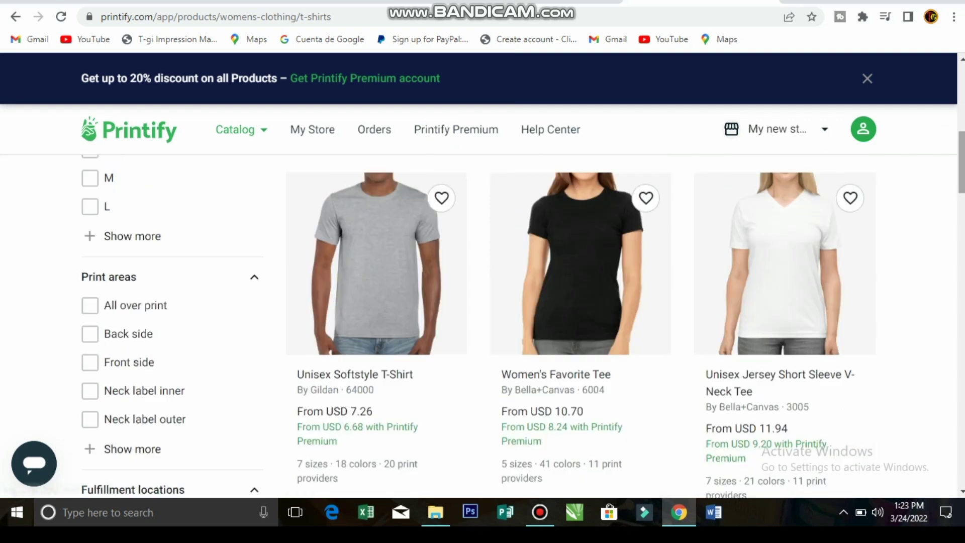
scroll(482, 327, up, 8)
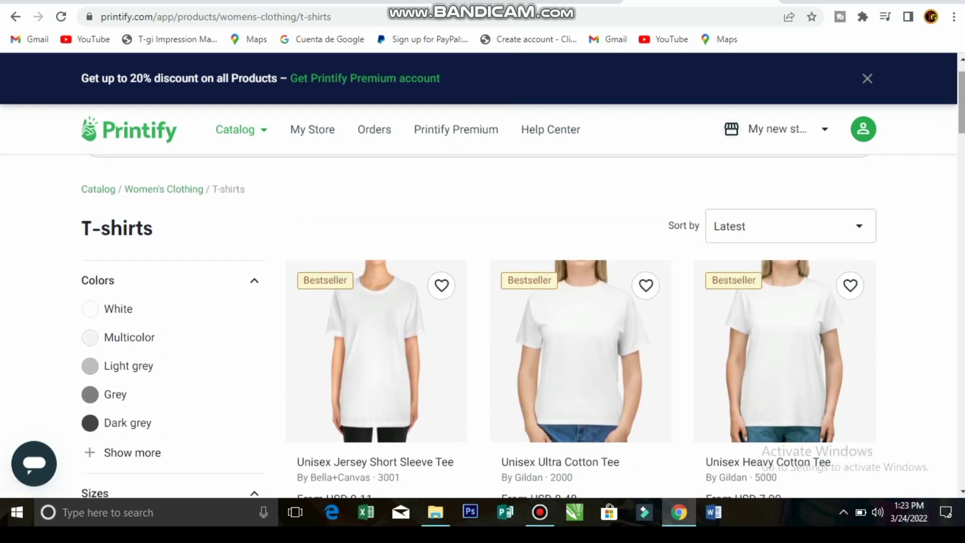
scroll(954, 112, down, 5)
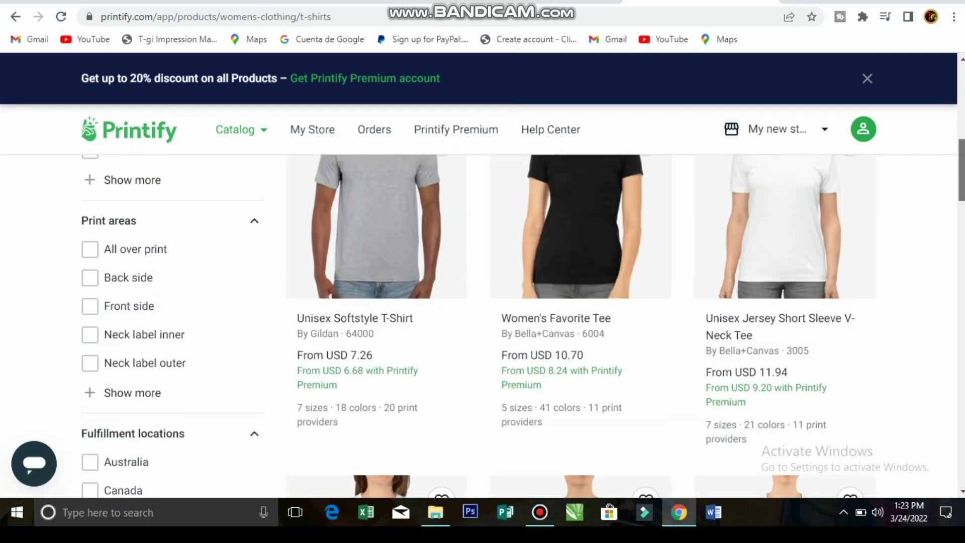
scroll(483, 326, down, 9)
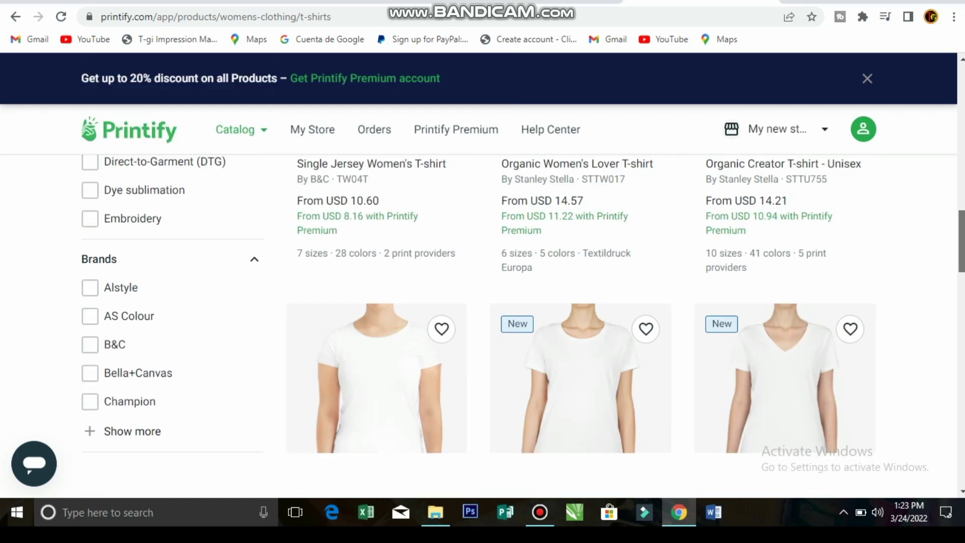
scroll(523, 327, up, 8)
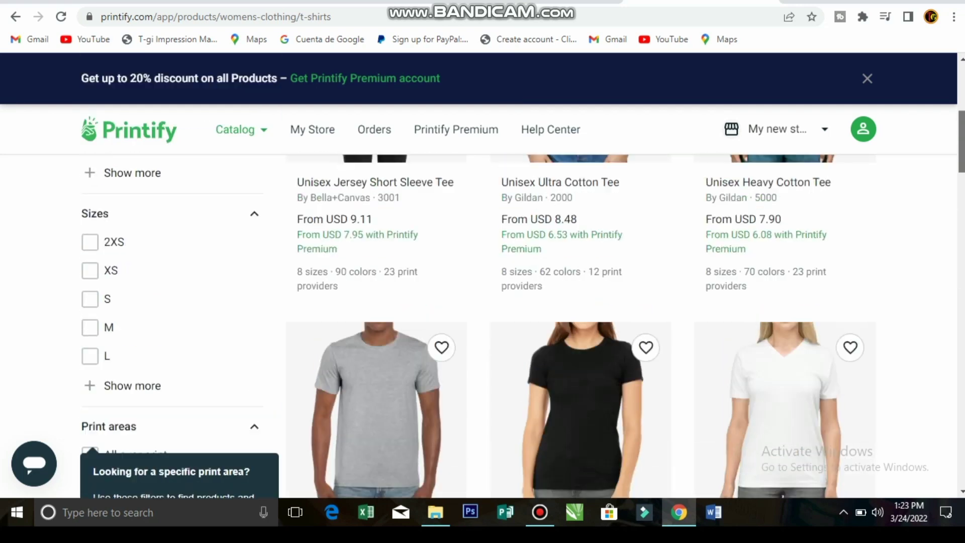
scroll(523, 327, up, 3)
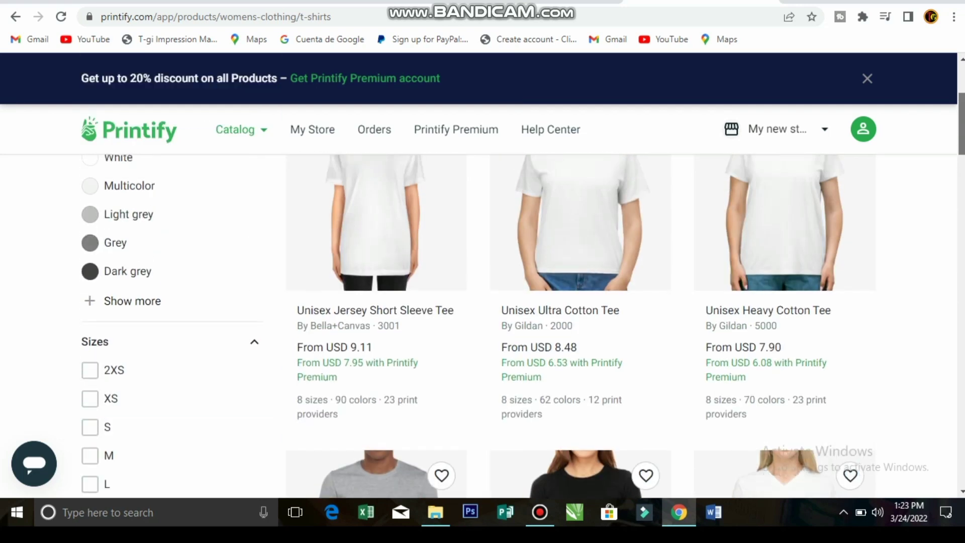
scroll(523, 326, up, 4)
scroll(352, 255, down, 2)
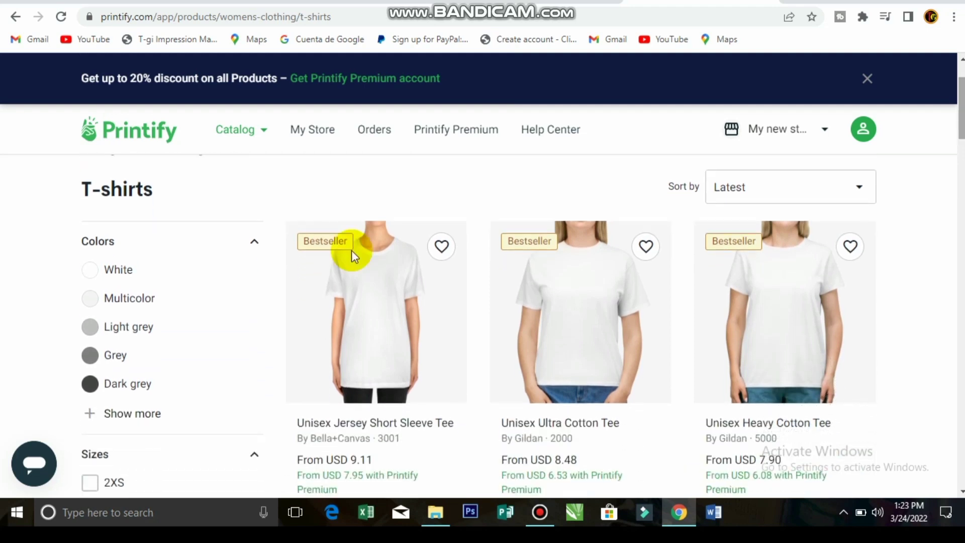
Filter the women's T-shirts by the Dark grey color and open the Women's Favorite Tee
click(92, 390)
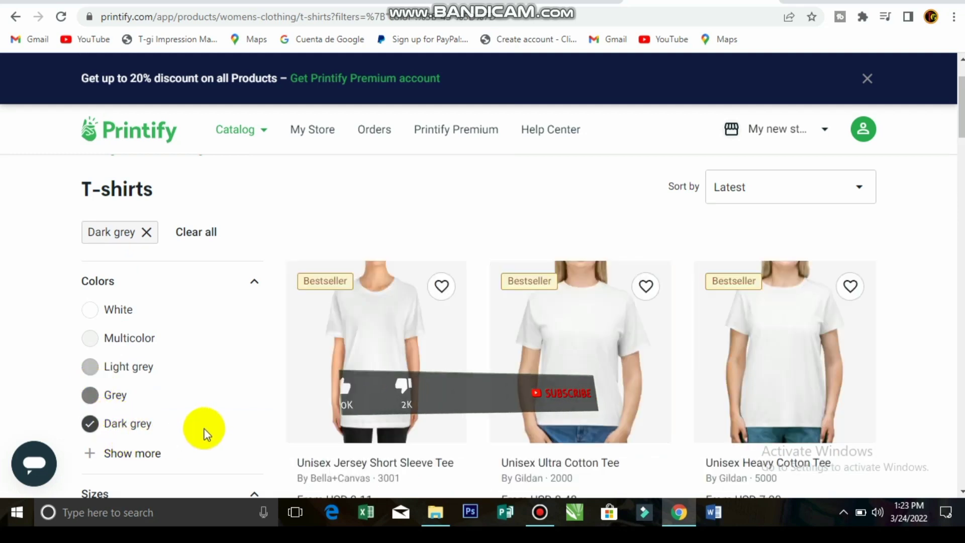
drag(949, 134, 950, 167)
scroll(645, 237, down, 3)
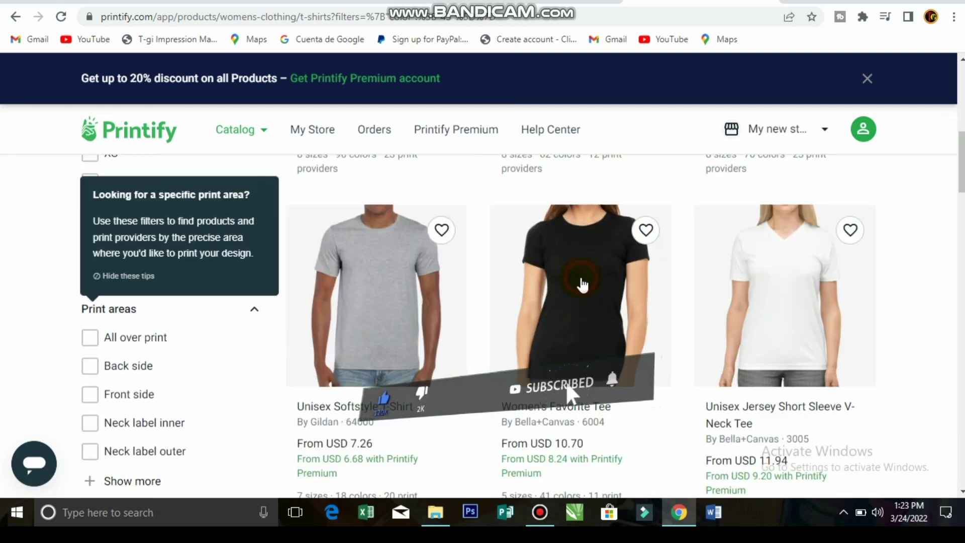
click(533, 351)
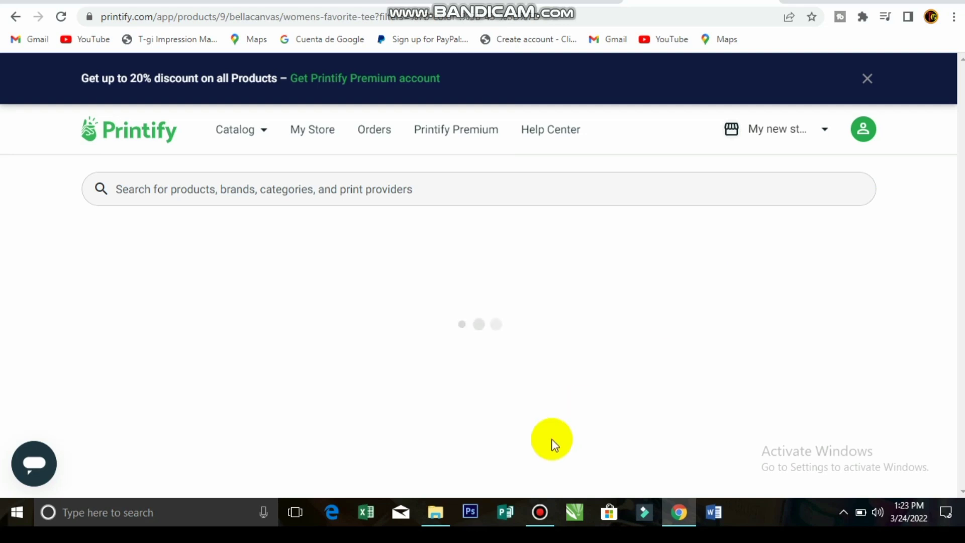
mouse_move(553, 524)
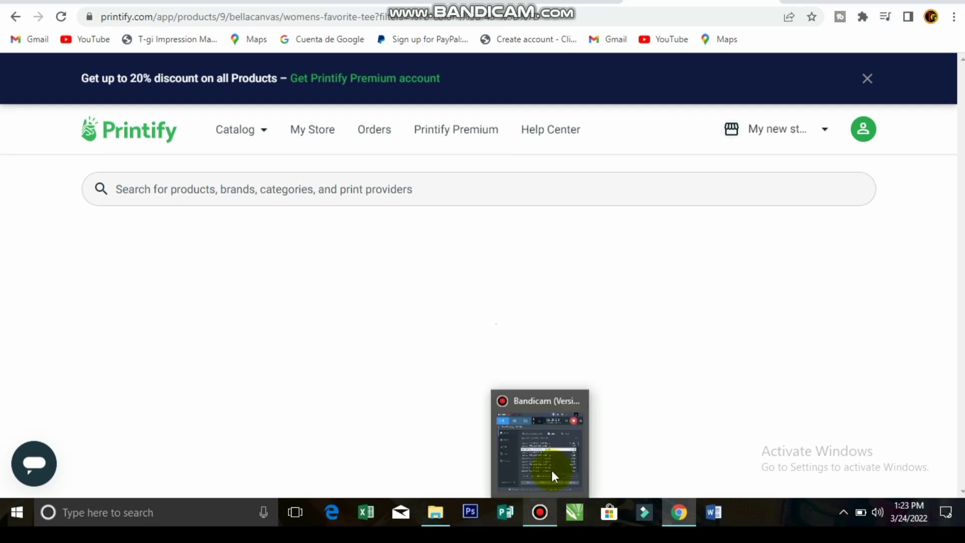
click(557, 443)
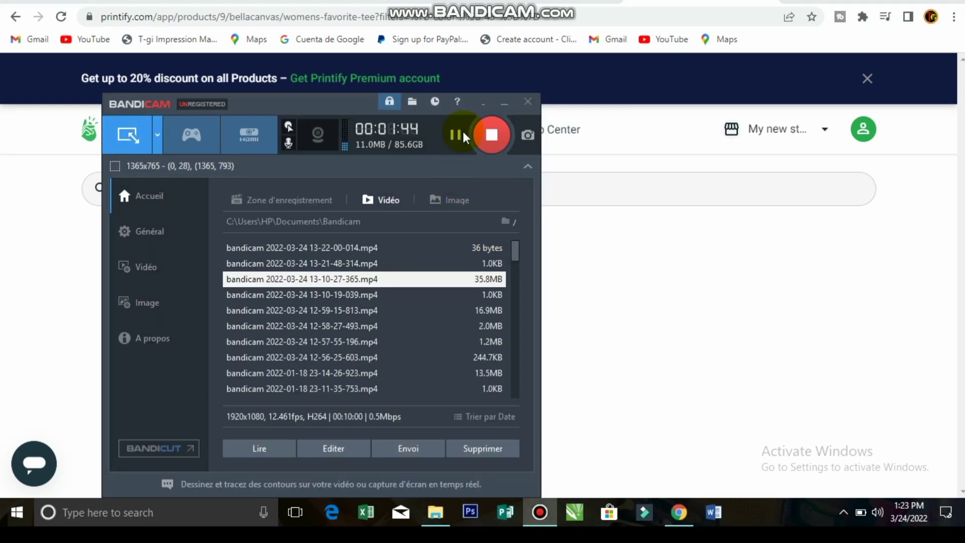
click(503, 105)
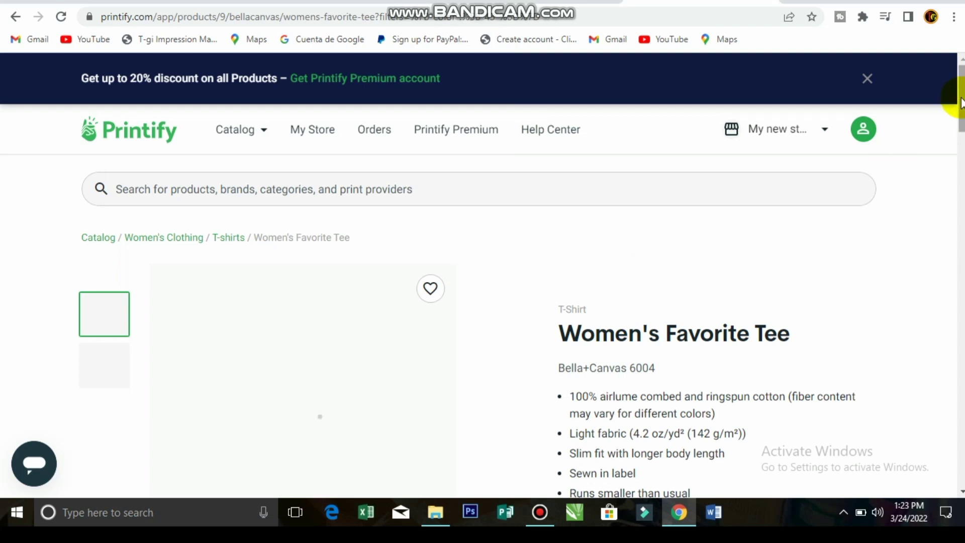
Review the Women's Favorite Tee's details and print providers, and start designing it with MyLocker
mouse_move(963, 125)
mouse_down()
mouse_move(964, 255)
mouse_move(964, 131)
mouse_up()
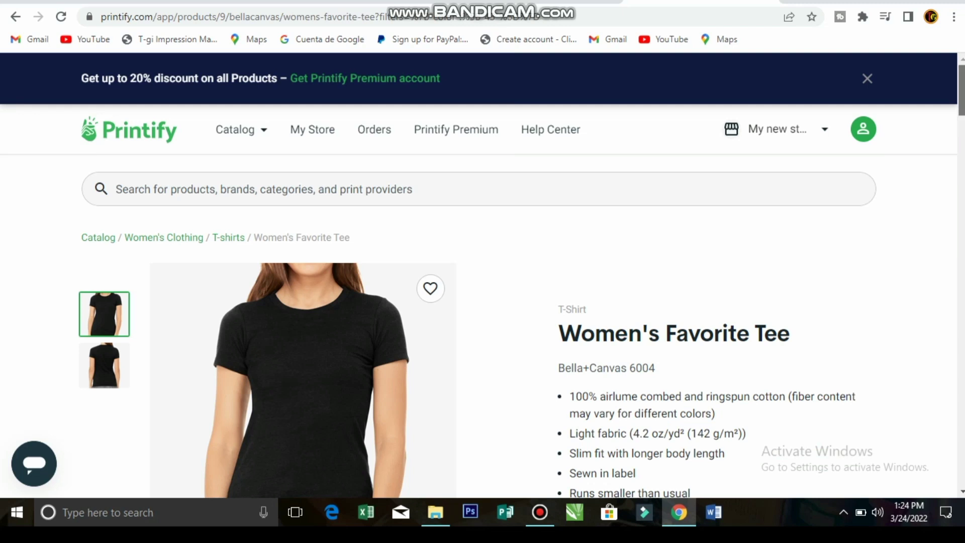
scroll(657, 151, down, 3)
scroll(657, 151, up, 1)
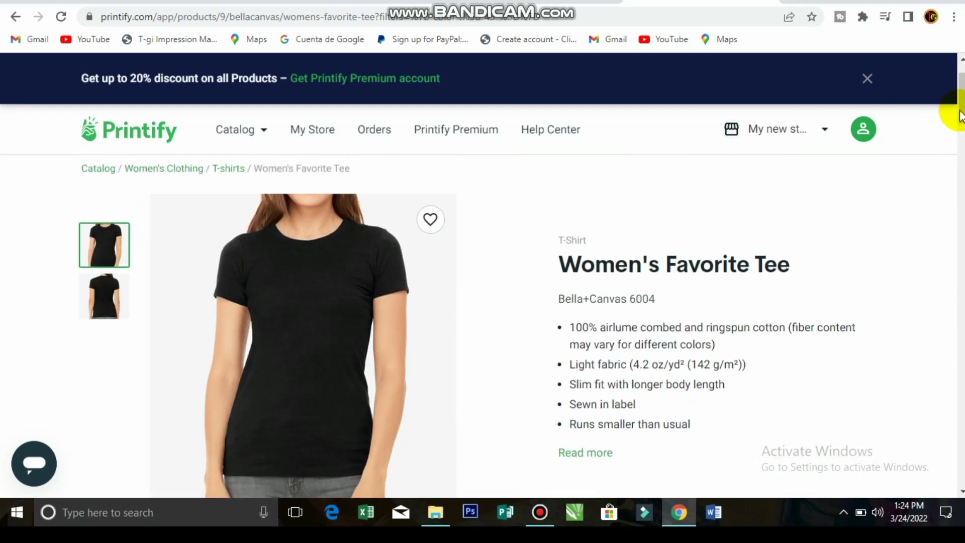
scroll(962, 124, down, 10)
scroll(962, 123, up, 5)
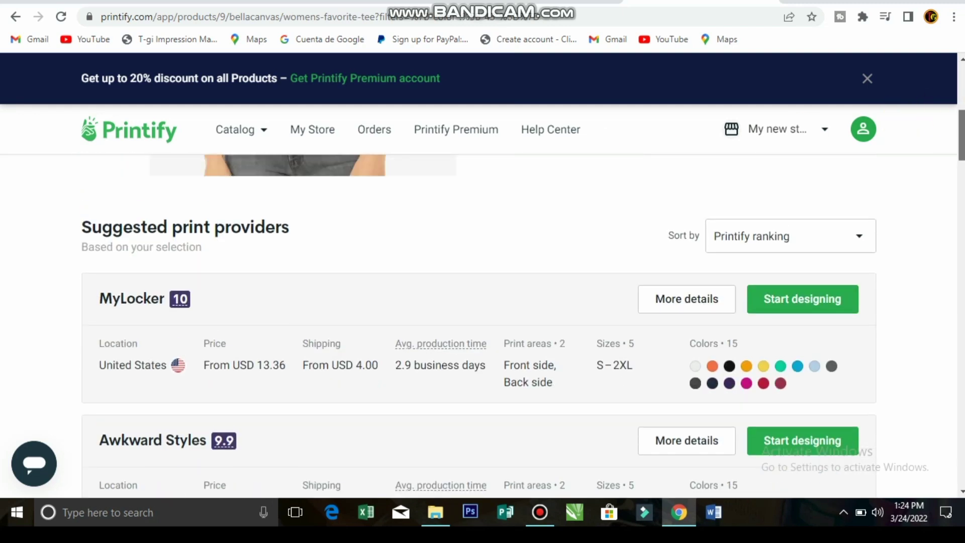
scroll(882, 358, up, 1)
click(825, 431)
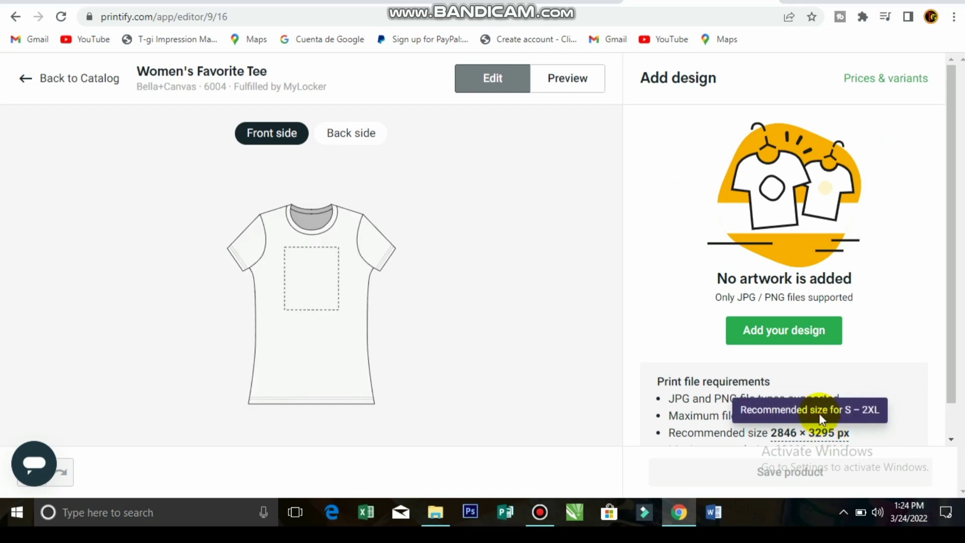
Add the black-and-white portrait photo of a woman from the computer's Downloads folder as the tee's front design
click(801, 335)
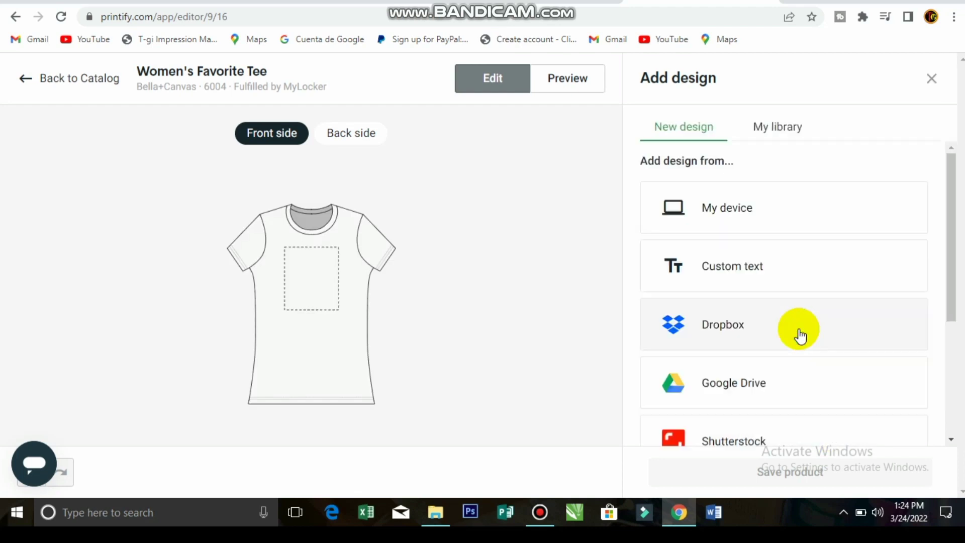
click(722, 221)
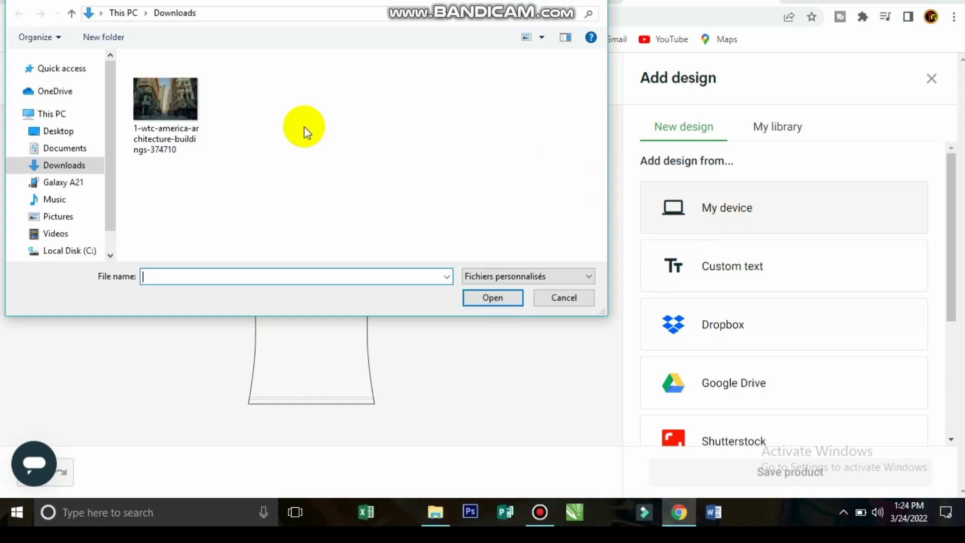
click(47, 168)
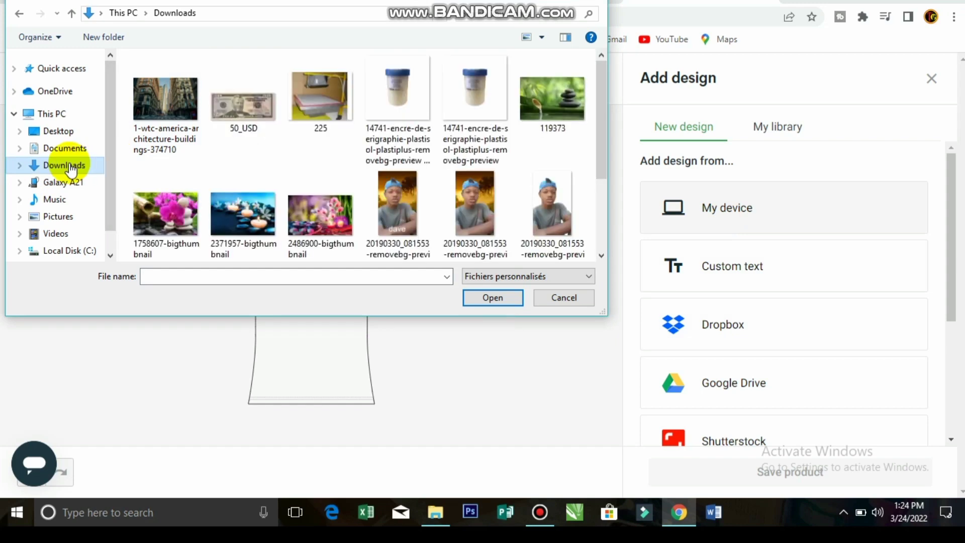
scroll(601, 155, down, 2)
click(602, 162)
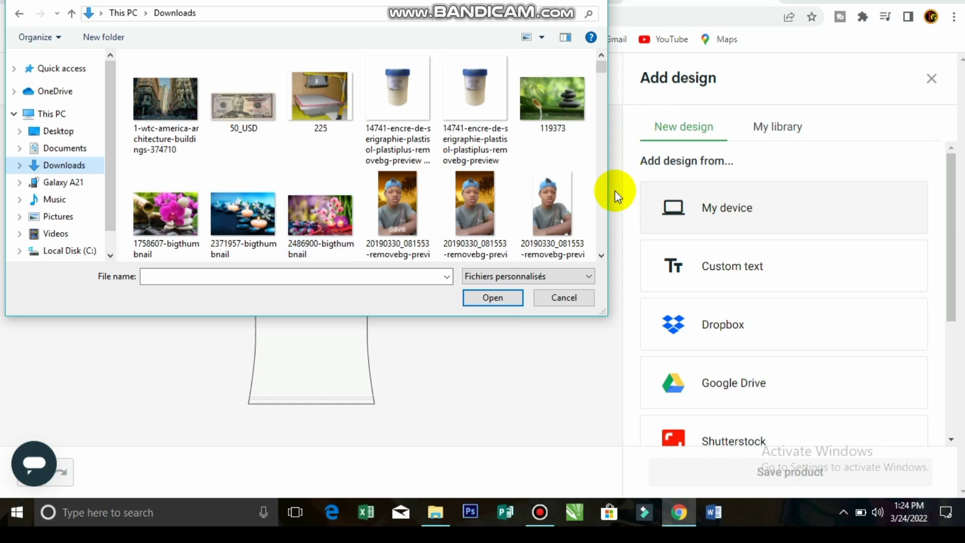
click(602, 256)
click(602, 256)
click(602, 256)
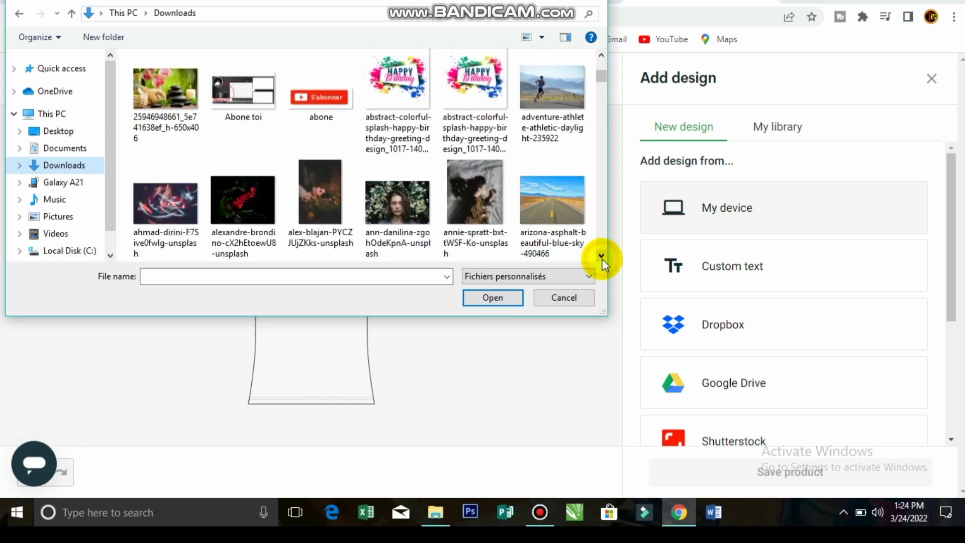
click(602, 256)
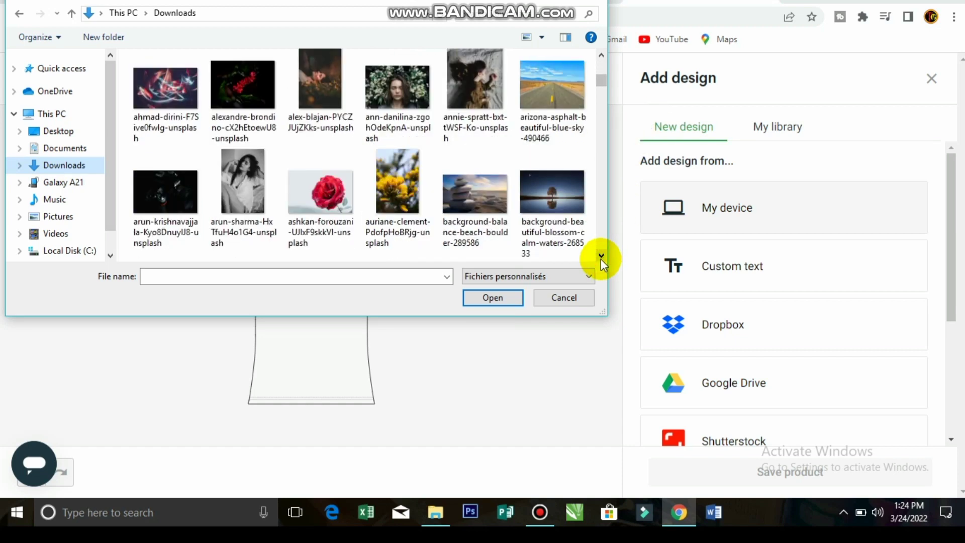
click(255, 188)
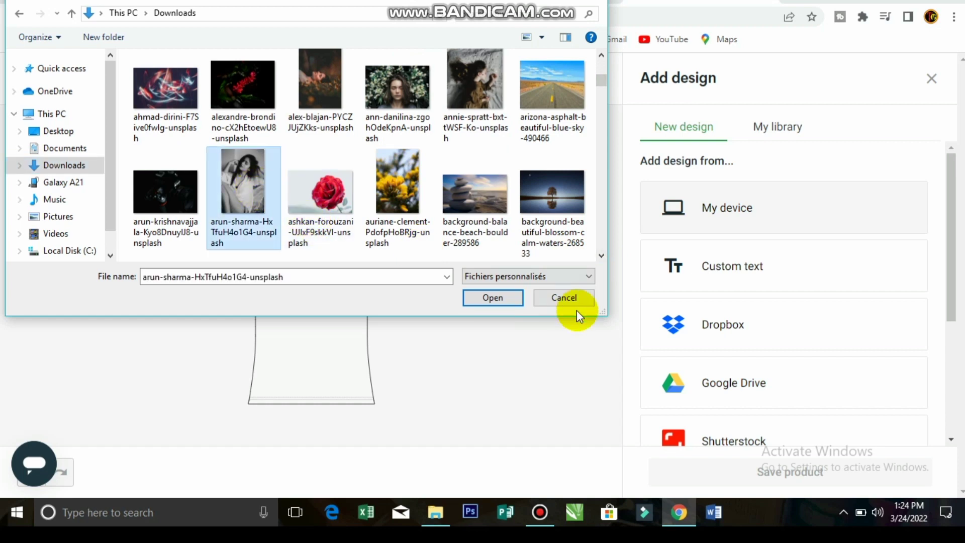
click(493, 297)
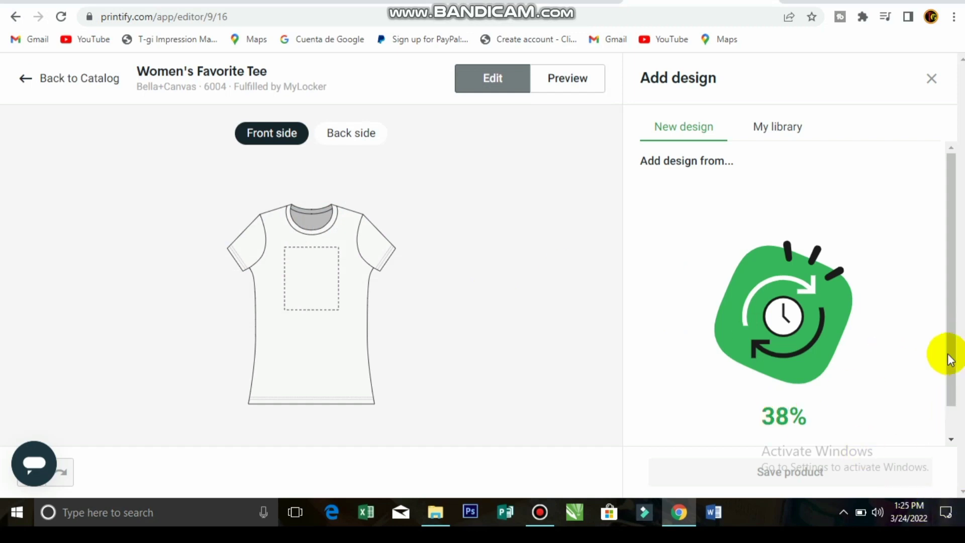
drag(950, 366, 950, 390)
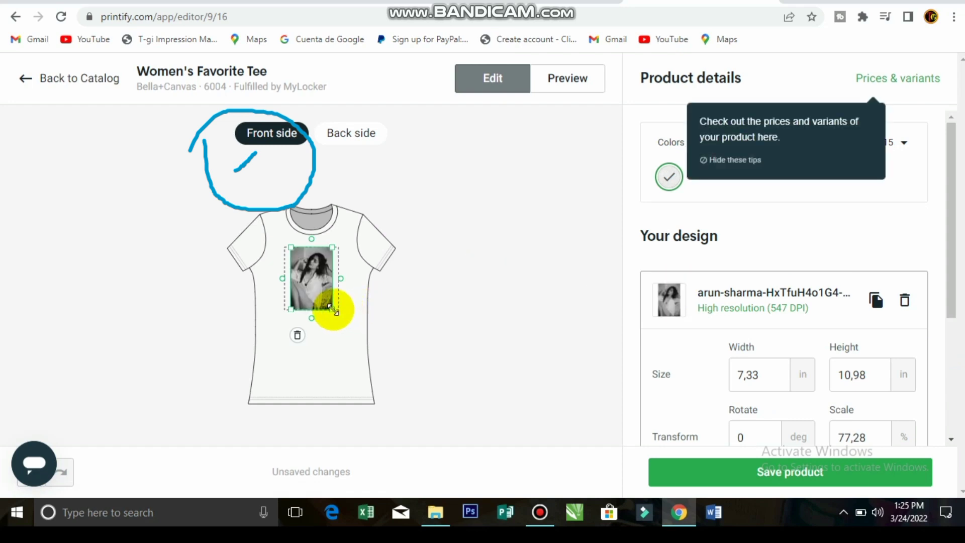
Enlarge the portrait photo on the tee's front to about 8.08 by 12.1 in
mouse_move(336, 312)
mouse_down()
mouse_move(348, 318)
mouse_move(334, 308)
mouse_up()
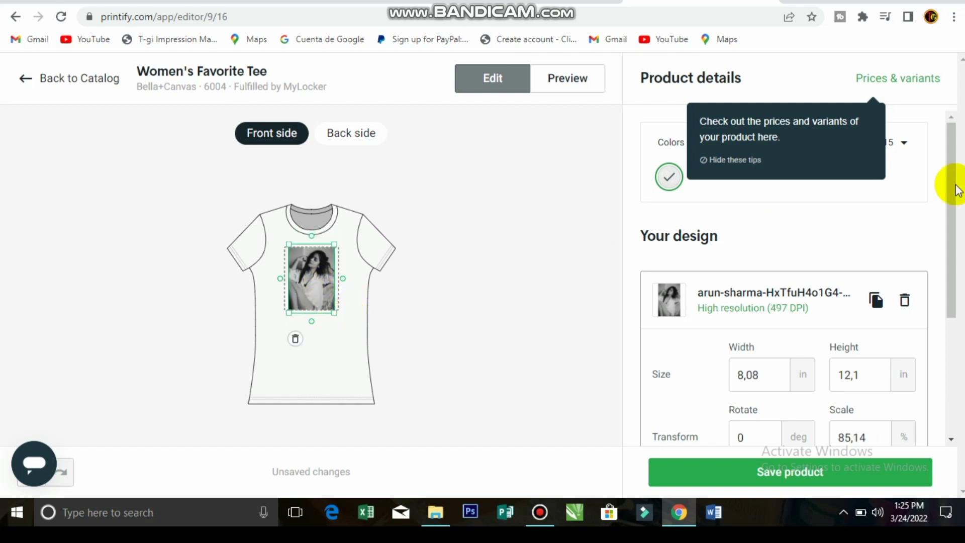
mouse_move(951, 185)
mouse_down()
mouse_move(964, 352)
mouse_move(961, 168)
mouse_up()
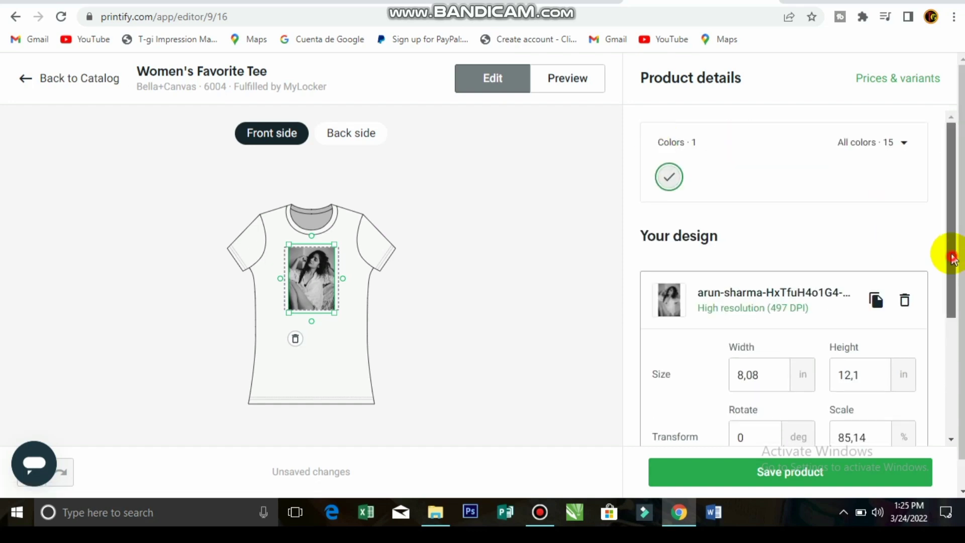
drag(950, 273, 956, 248)
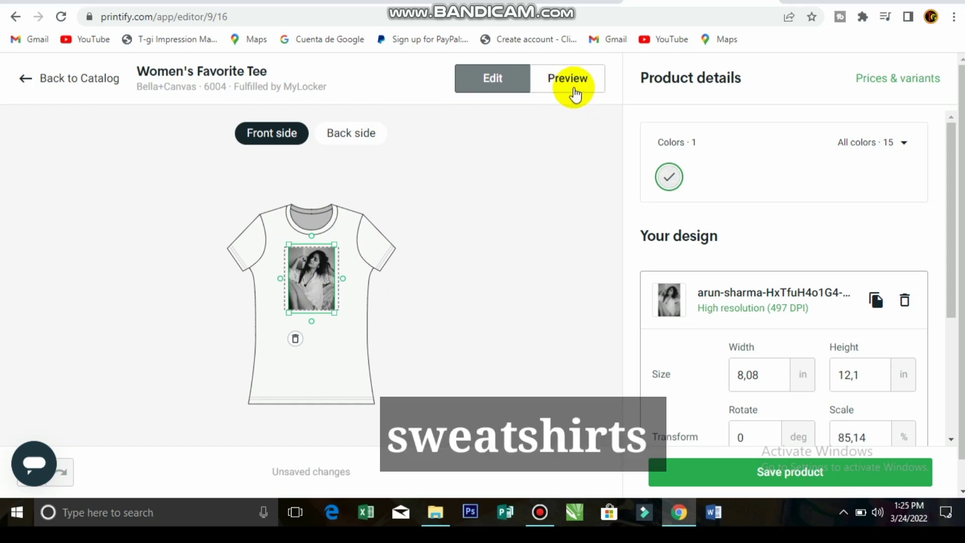
Preview the tee's front and save the mockup image to the Desktop as a JPEG named ggg
click(566, 84)
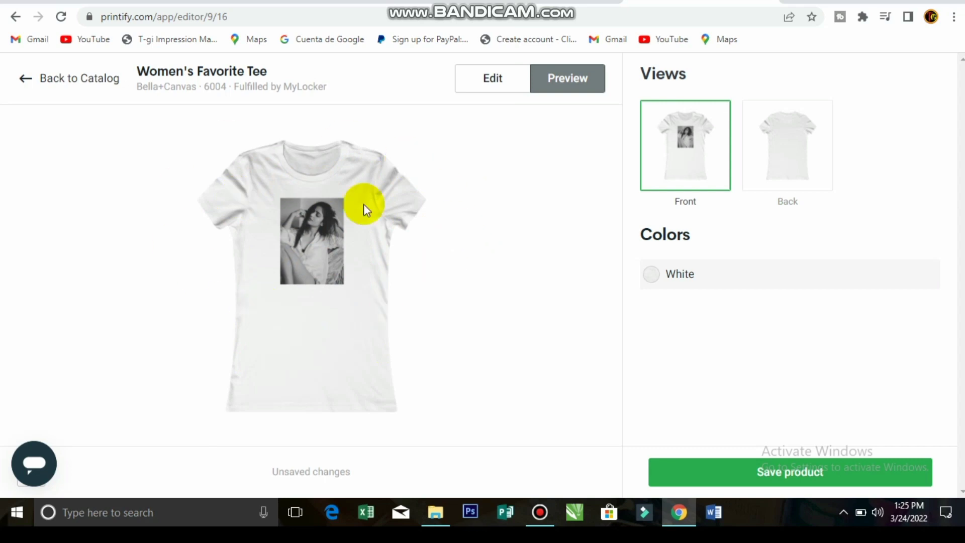
right_click(318, 216)
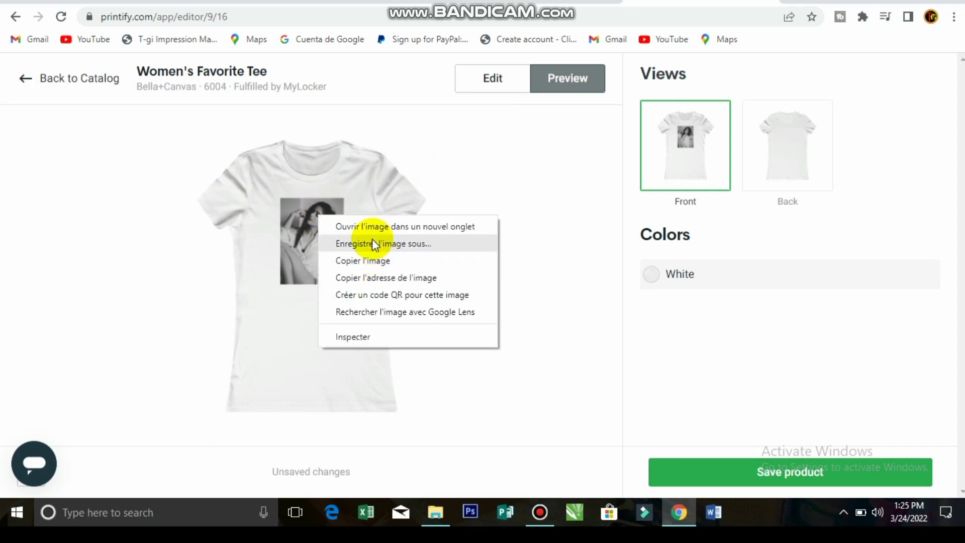
click(372, 240)
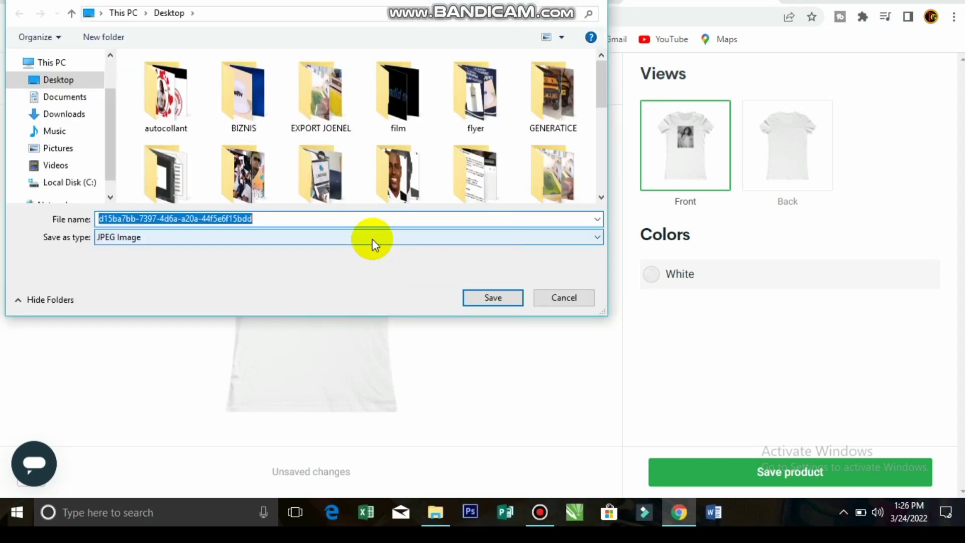
text(ggg)
key(Return)
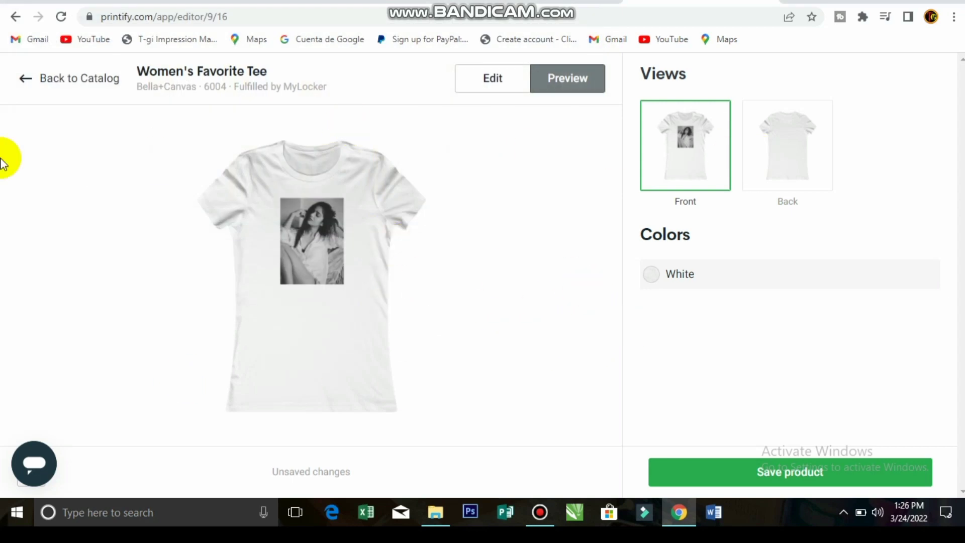
Return to the catalog from the tee editor and search the products for "mug"
click(18, 75)
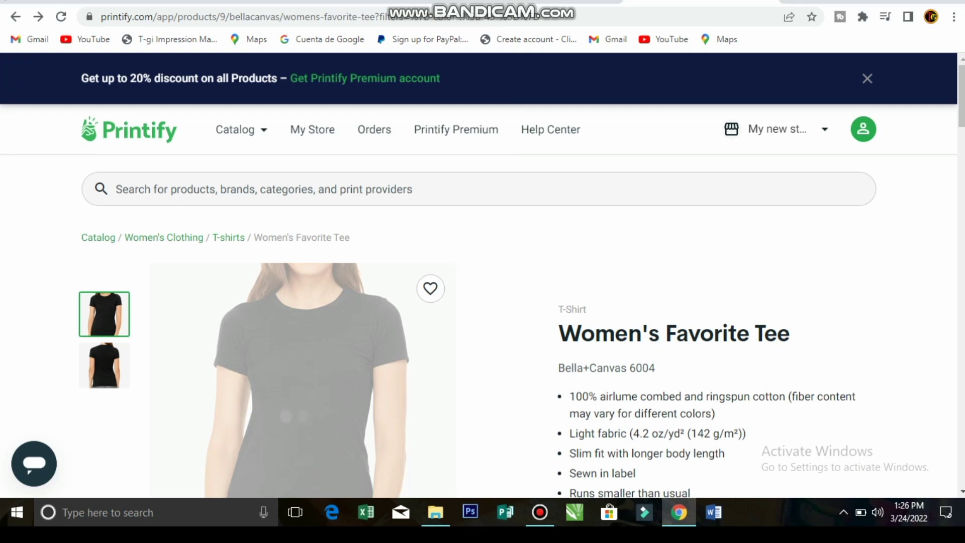
click(261, 132)
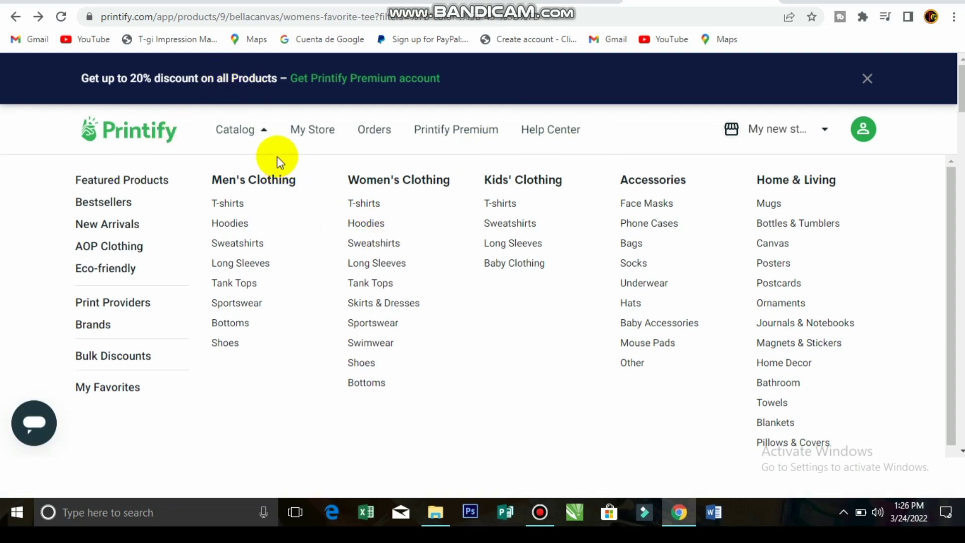
click(263, 136)
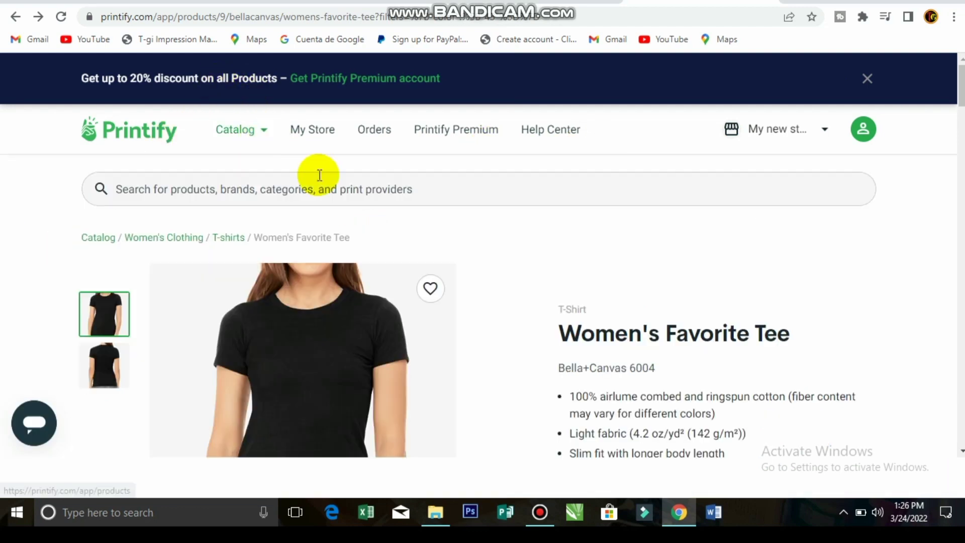
click(304, 186)
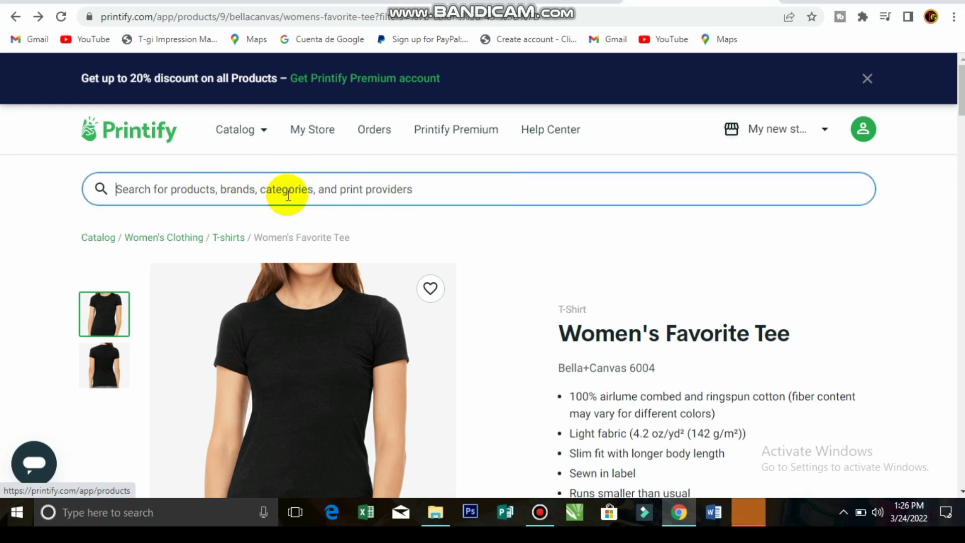
text(mug)
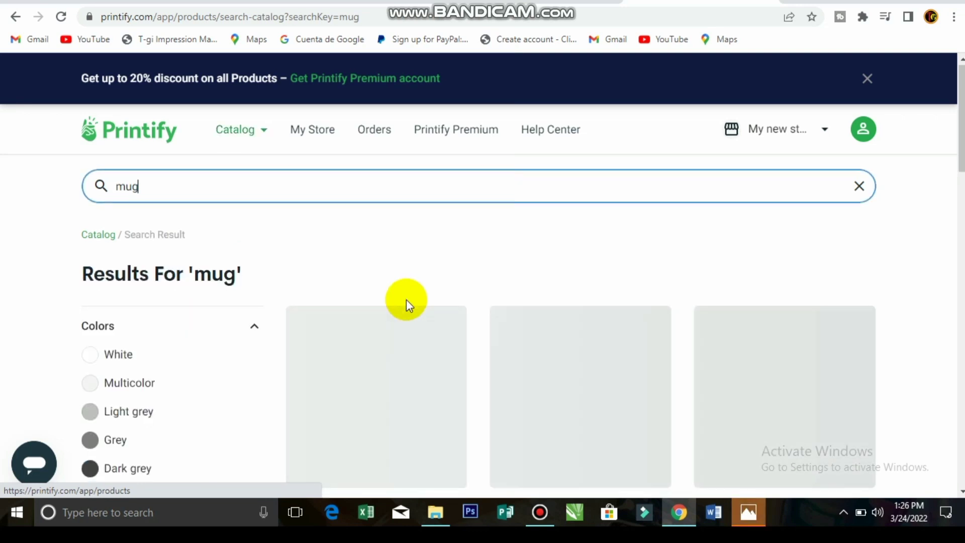
scroll(407, 300, down, 1)
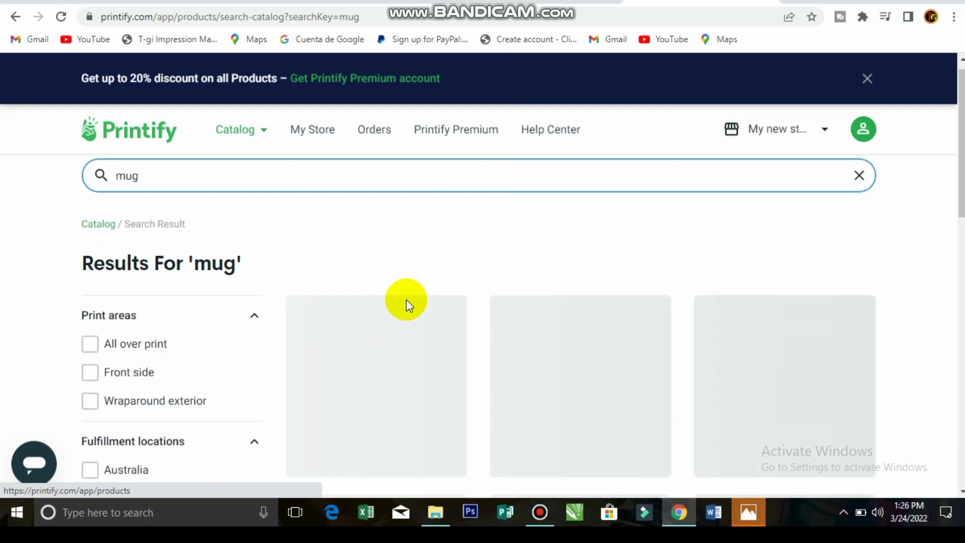
scroll(407, 304, down, 1)
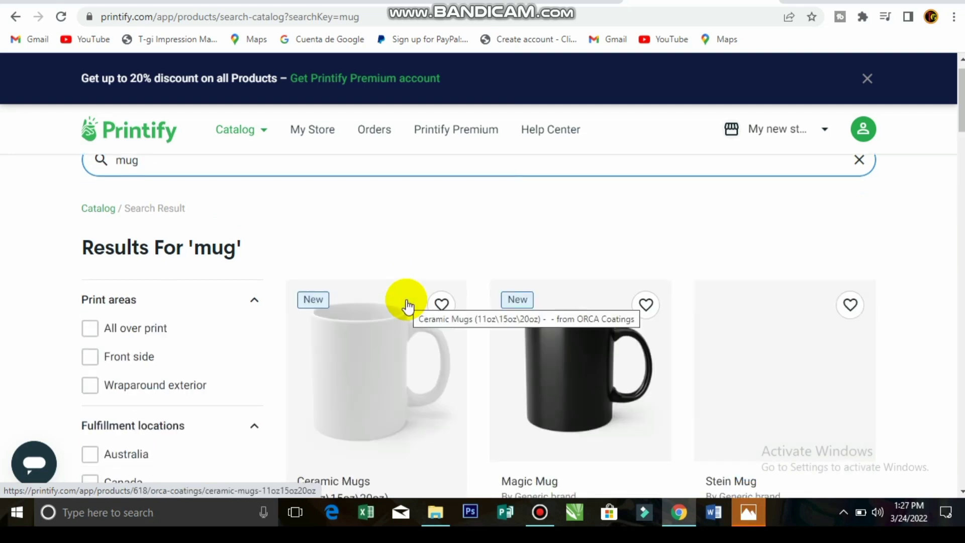
scroll(407, 300, up, 2)
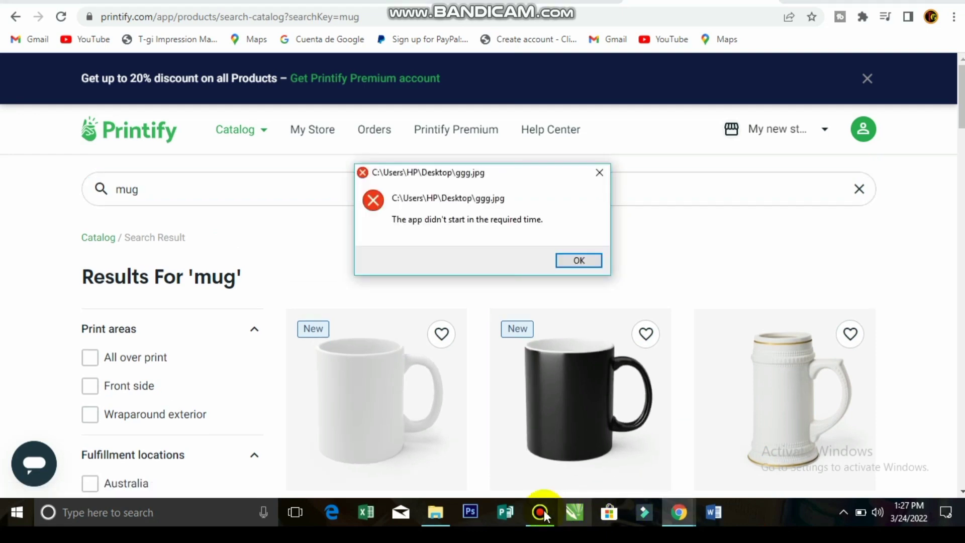
Minimize the Bandicam window and dismiss the error dialog for ggg.jpg
click(558, 449)
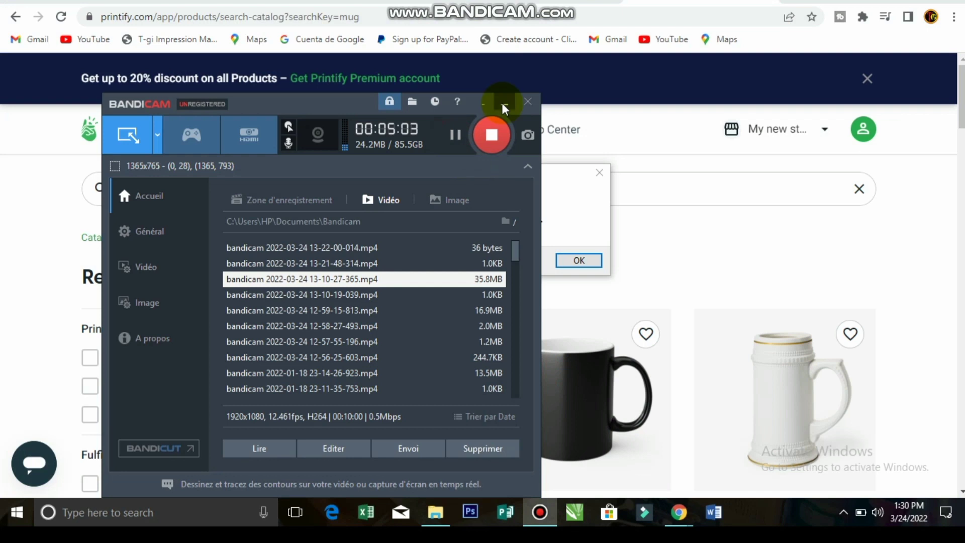
click(504, 104)
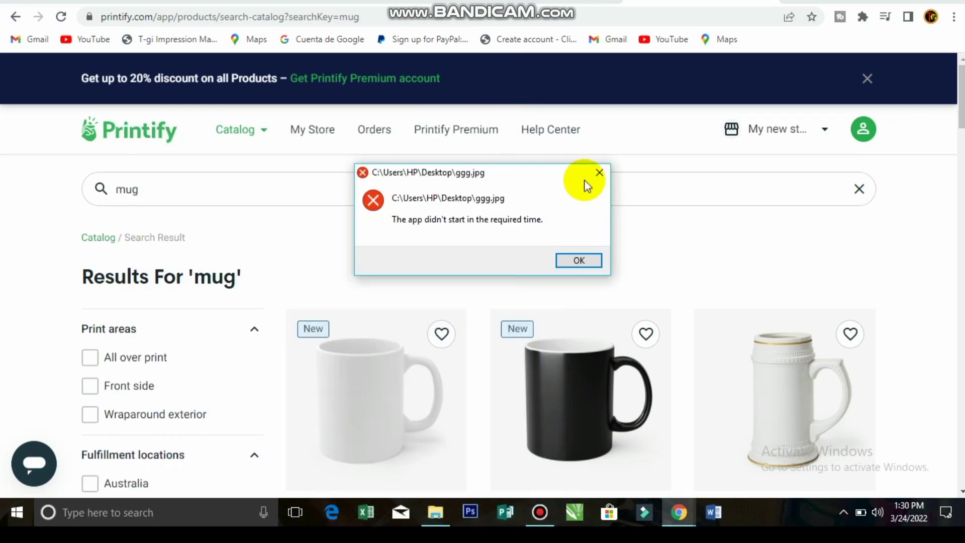
click(599, 172)
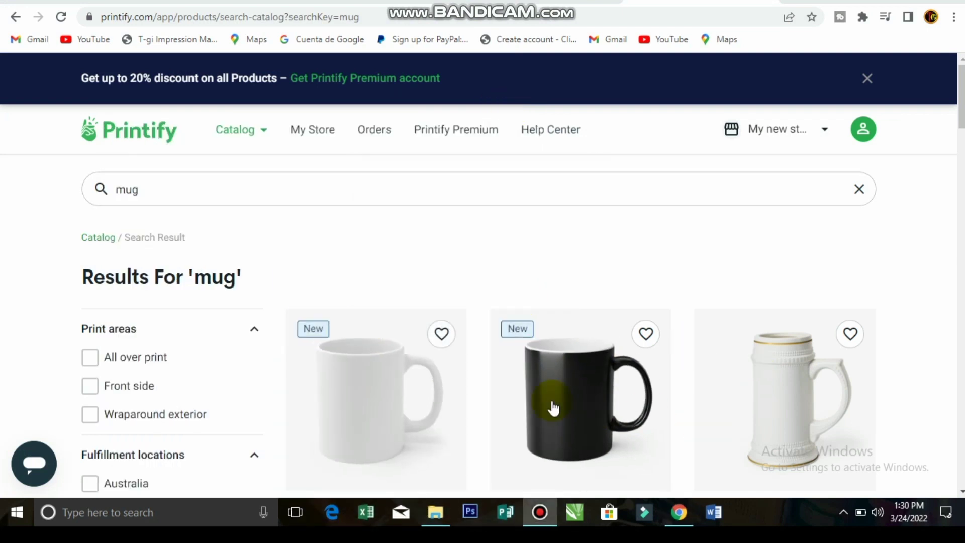
Open the white ORCA Coatings Ceramic Mugs from the search results and start designing them with the print provider Duplium
mouse_move(961, 112)
mouse_down()
mouse_move(959, 371)
mouse_move(957, 86)
mouse_move(960, 98)
mouse_up()
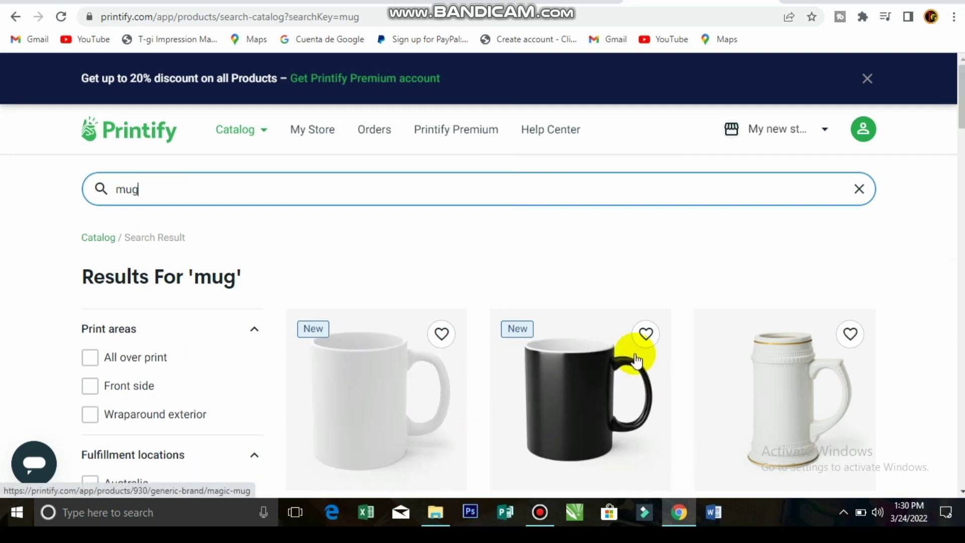
click(420, 427)
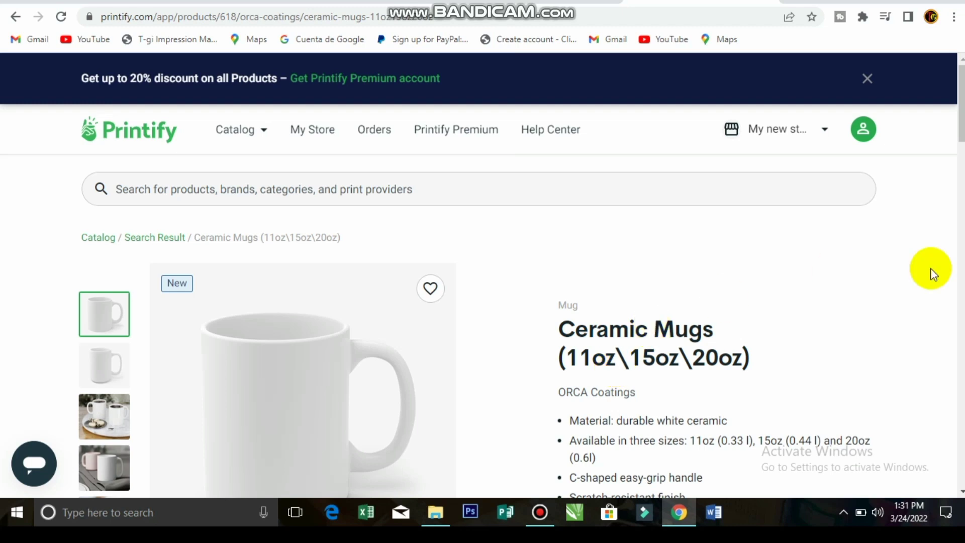
drag(962, 126, 962, 162)
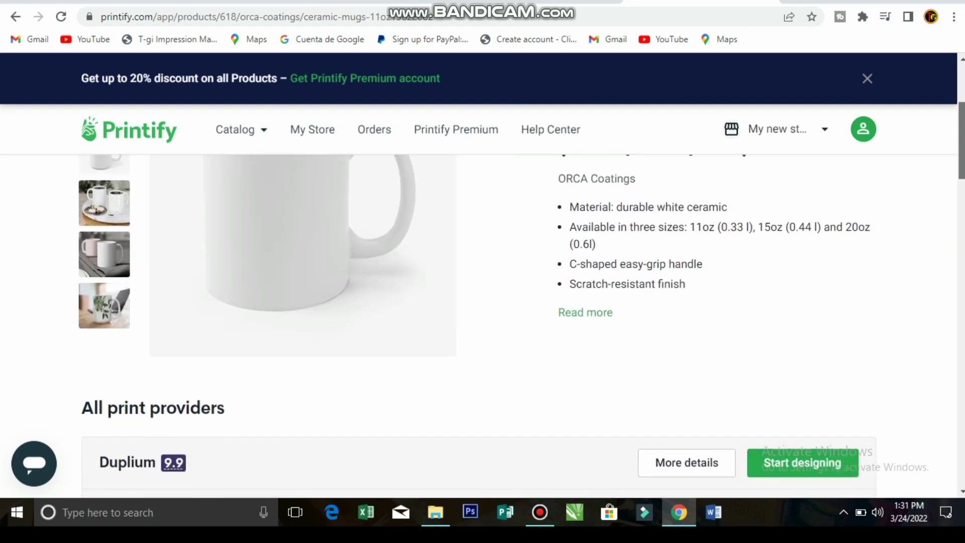
scroll(522, 298, up, 1)
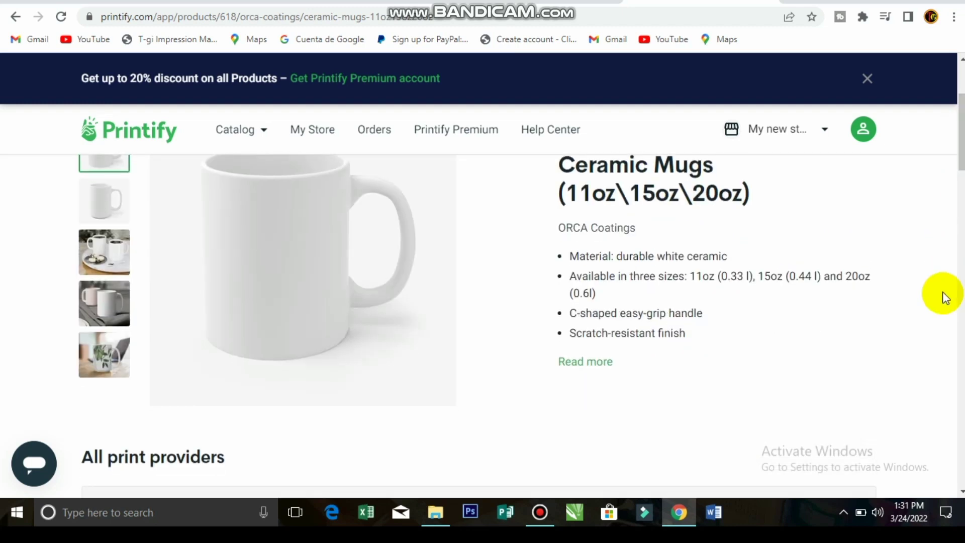
drag(962, 144, 961, 168)
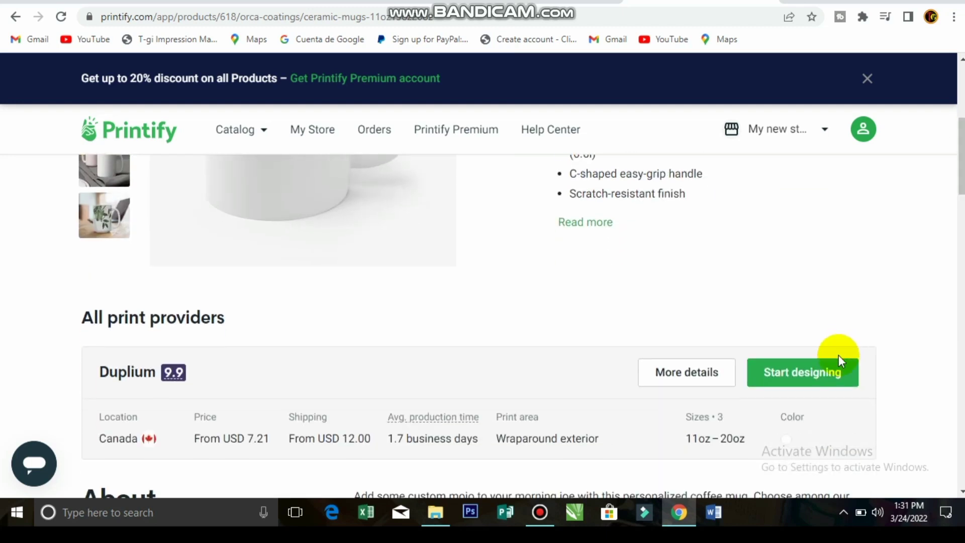
click(833, 374)
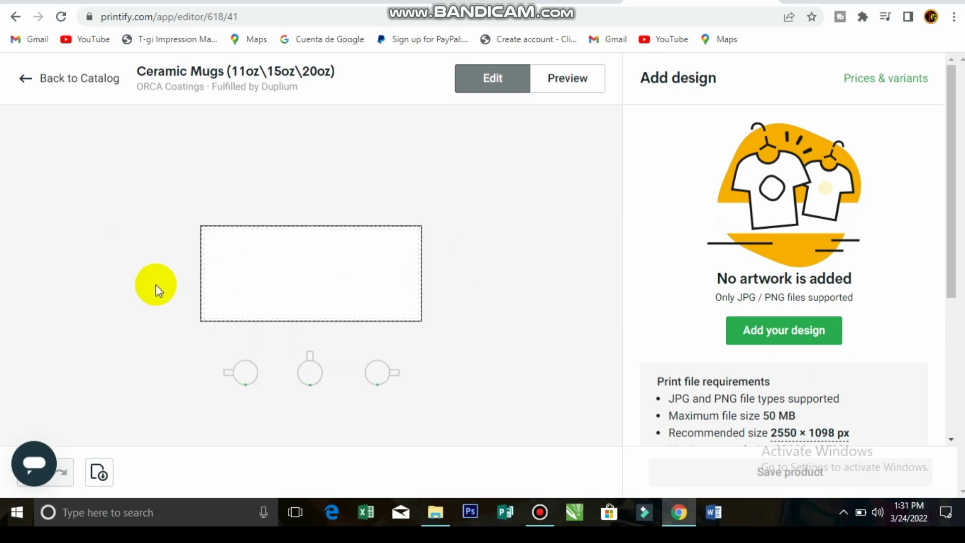
Add the image "Coureur Motivation YouTube Miniature (1)" from the computer's Downloads folder as the mug's wraparound design
click(524, 297)
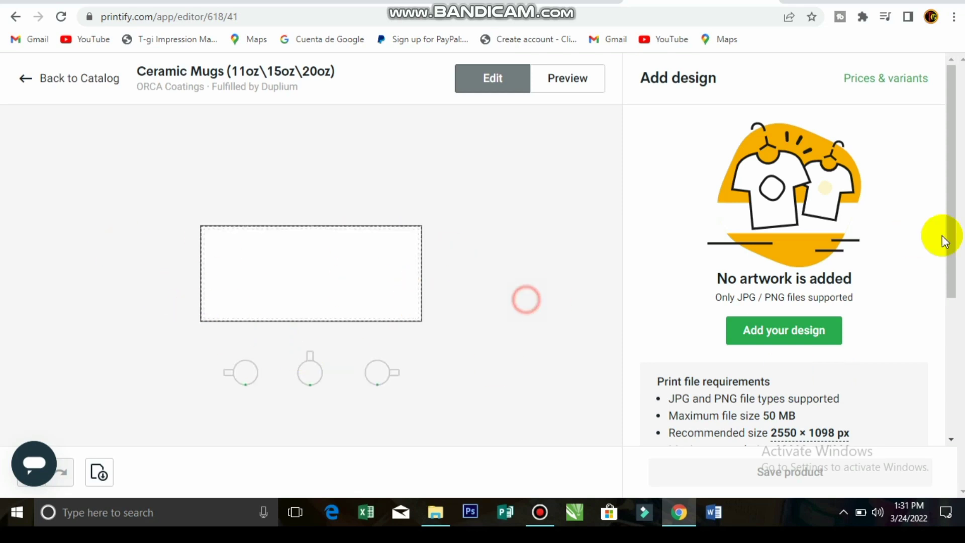
click(793, 344)
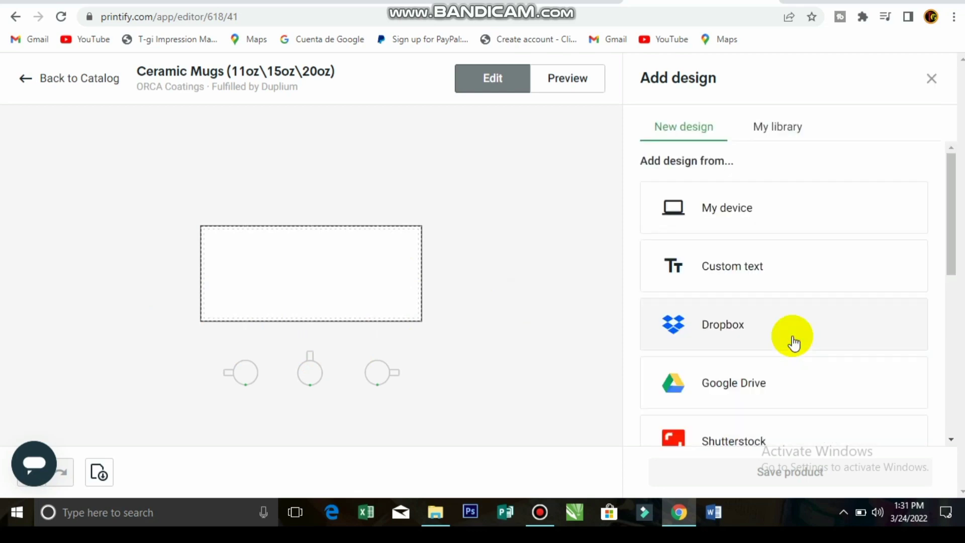
click(724, 207)
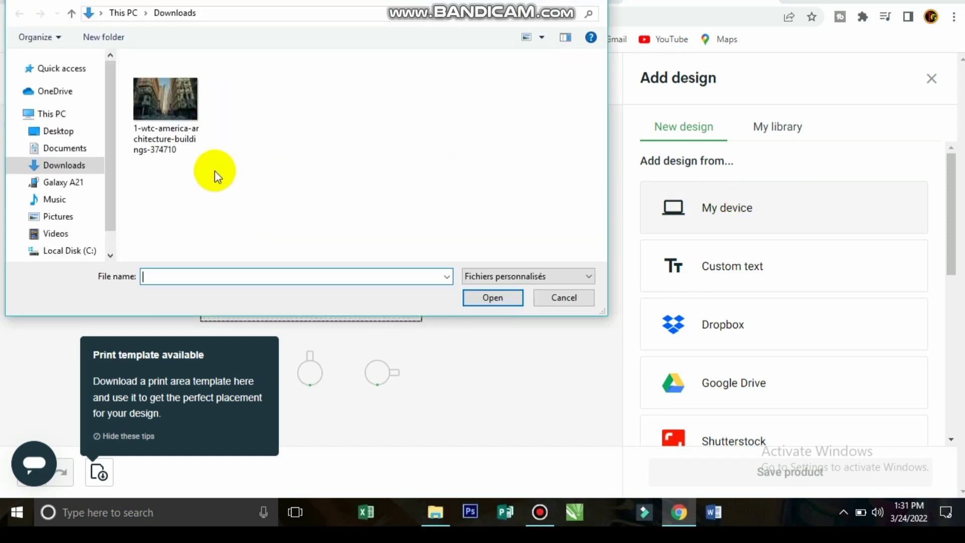
click(80, 171)
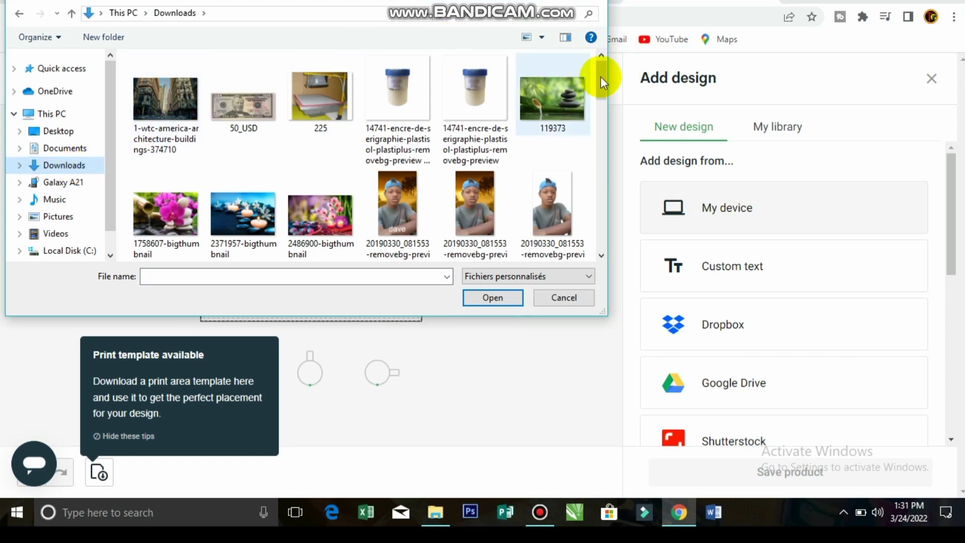
drag(601, 76, 605, 114)
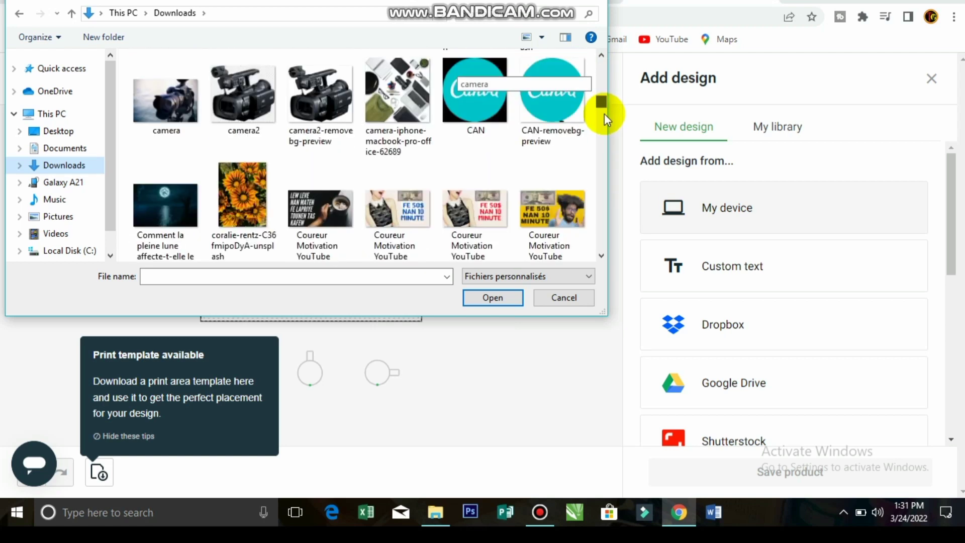
drag(602, 68, 604, 105)
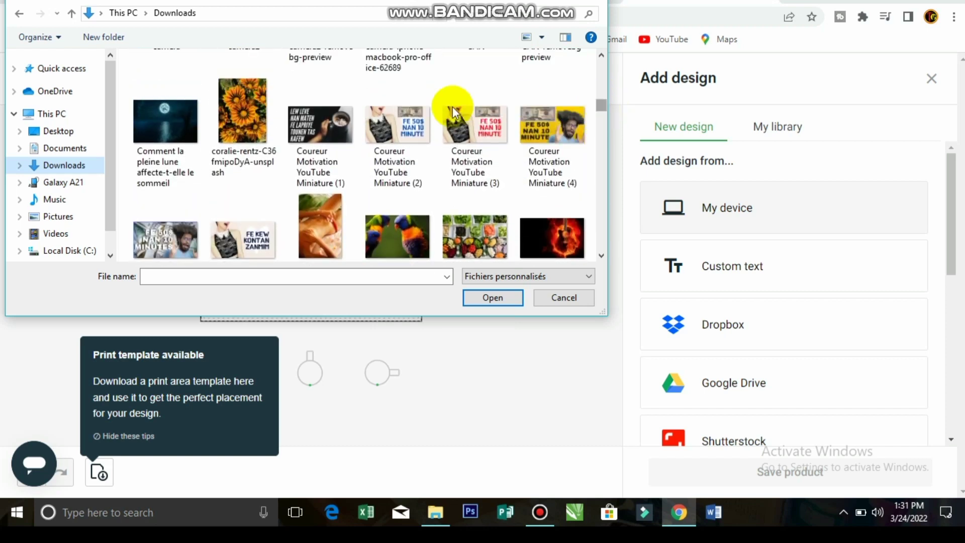
click(309, 131)
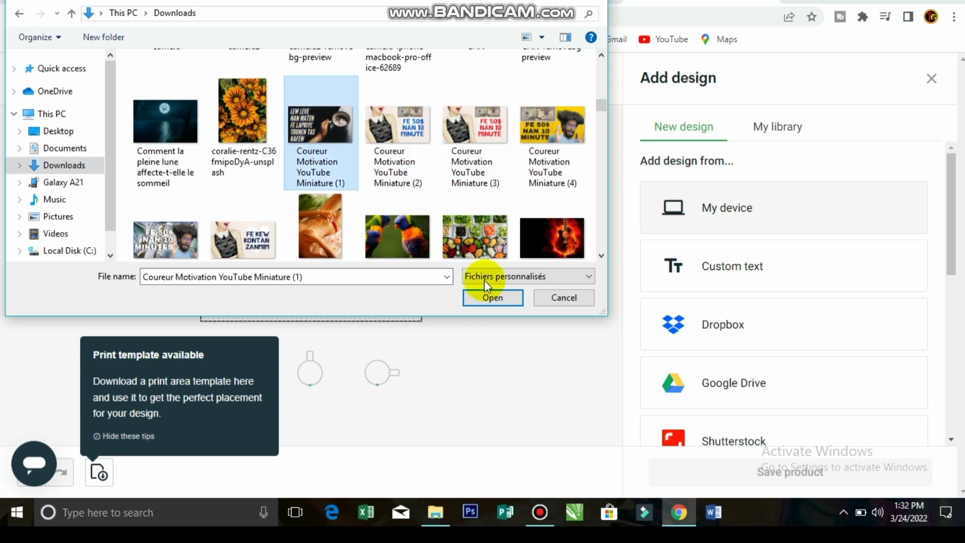
click(491, 297)
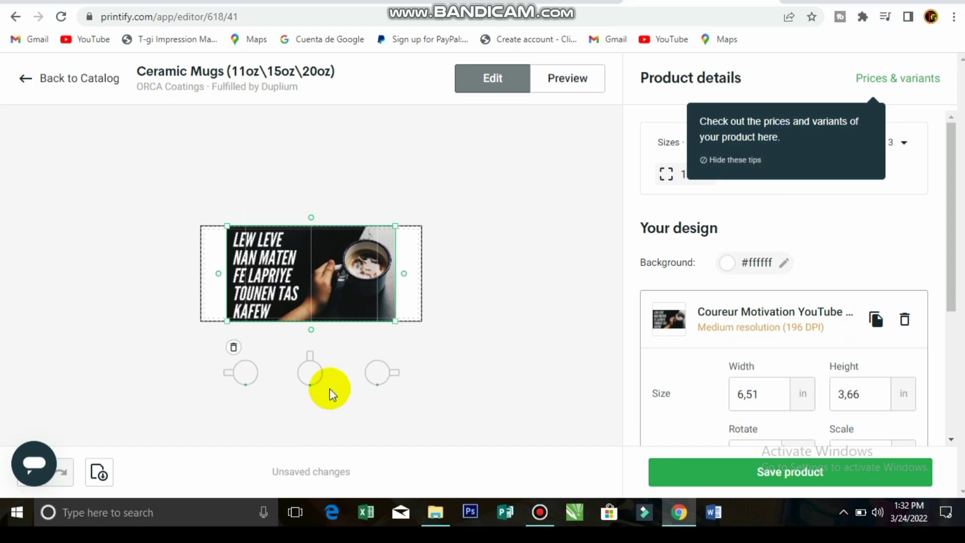
Preview the designed mug and examine its Front, Left and Context 1 views
click(574, 83)
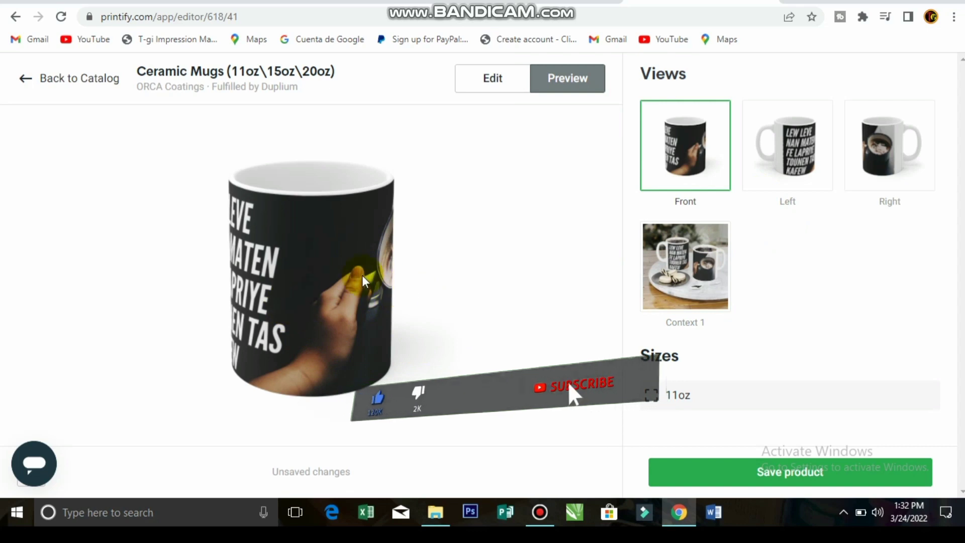
click(787, 156)
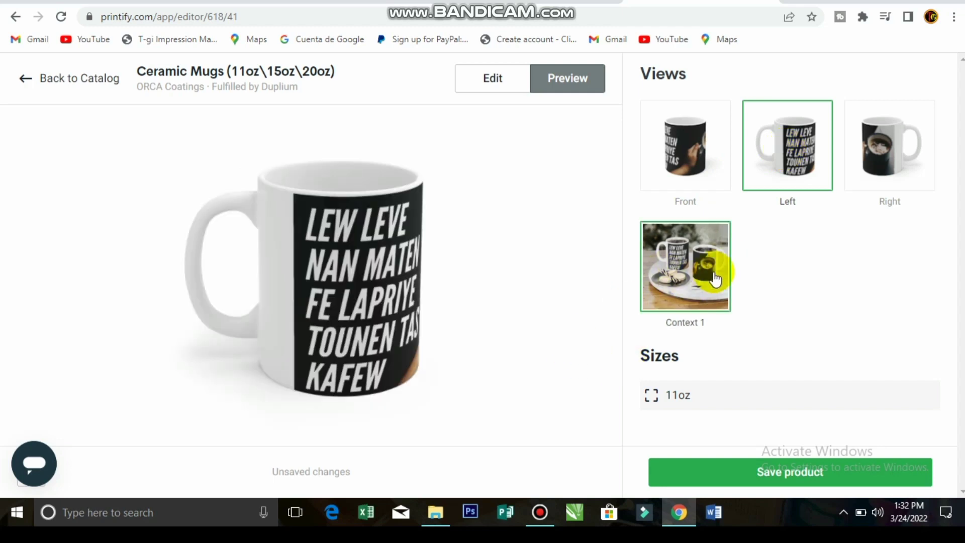
click(703, 286)
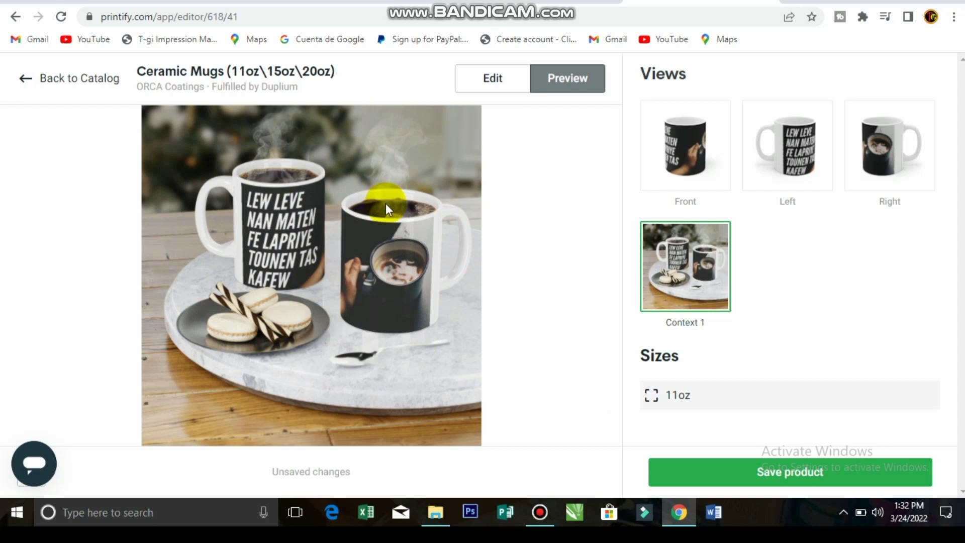
Save the Context 1 mug mockup image to the Desktop as a JPEG named "tasse"
right_click(320, 153)
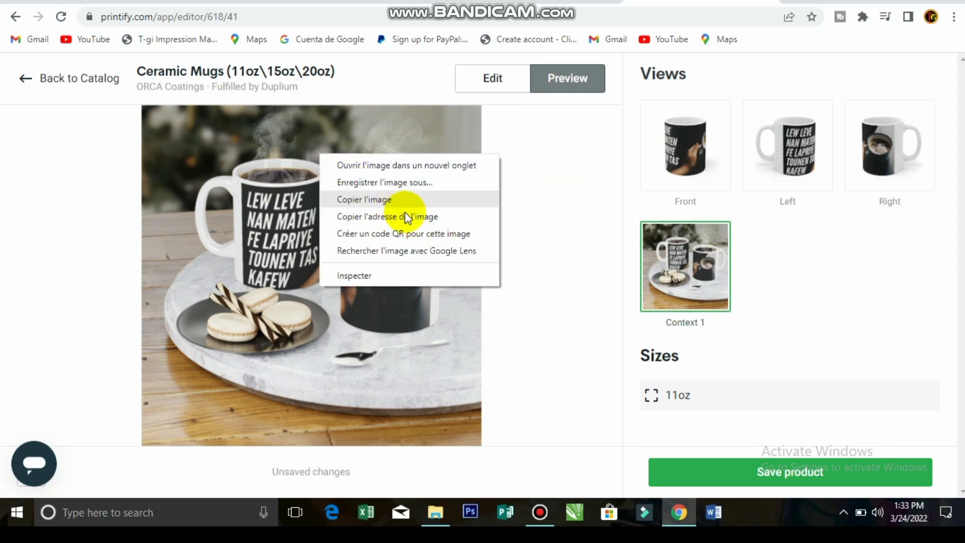
click(409, 183)
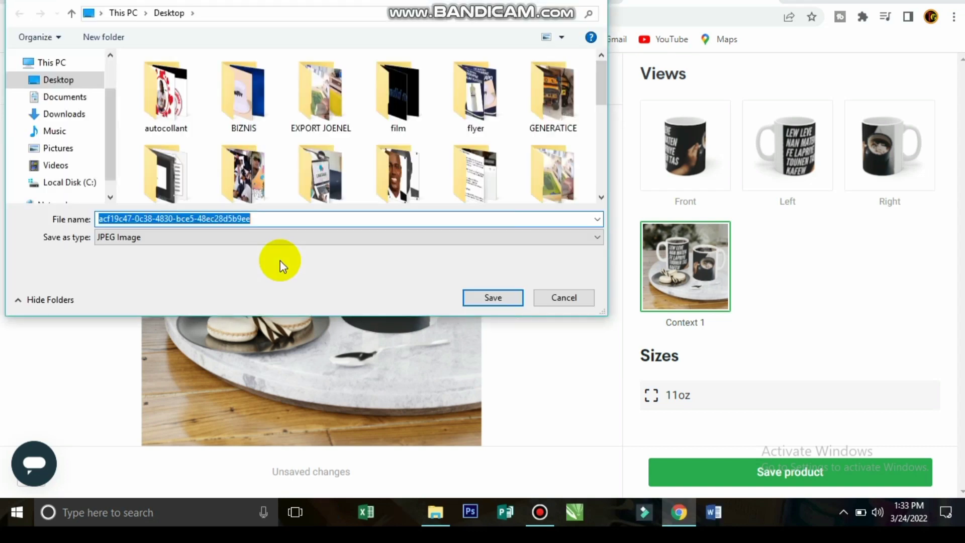
text(t)
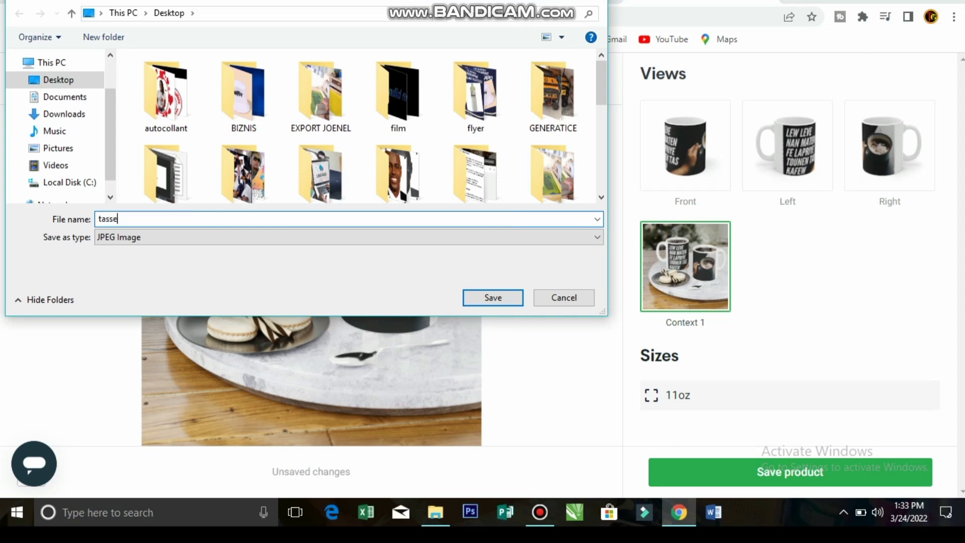
text(asse)
click(470, 298)
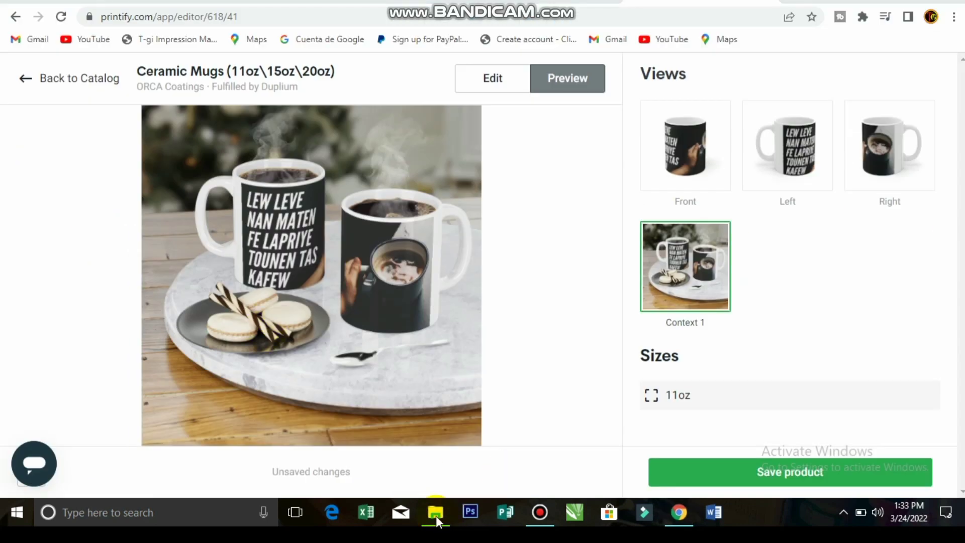
Switch to File Explorer, find the "tasse" image in the Desktop folder and view it in Photos
mouse_move(436, 515)
click(444, 485)
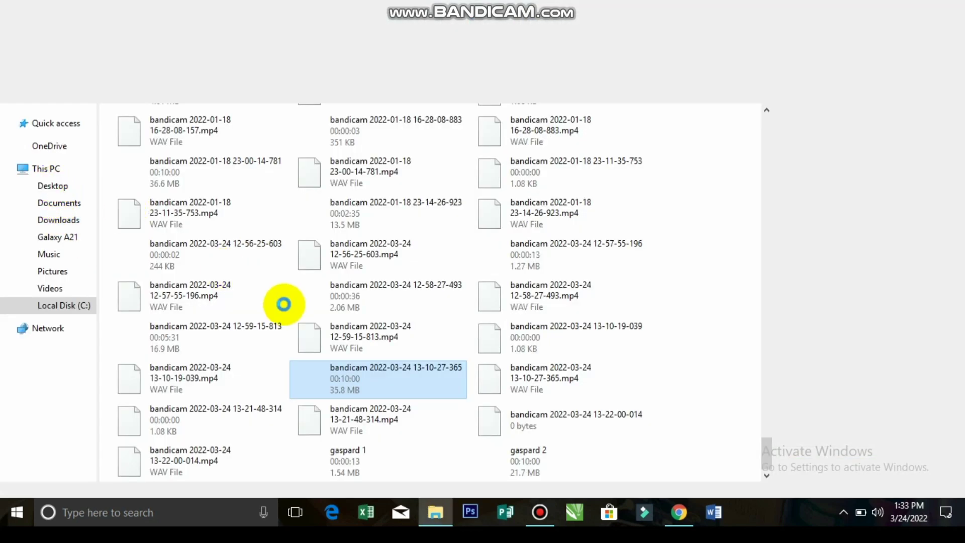
click(51, 186)
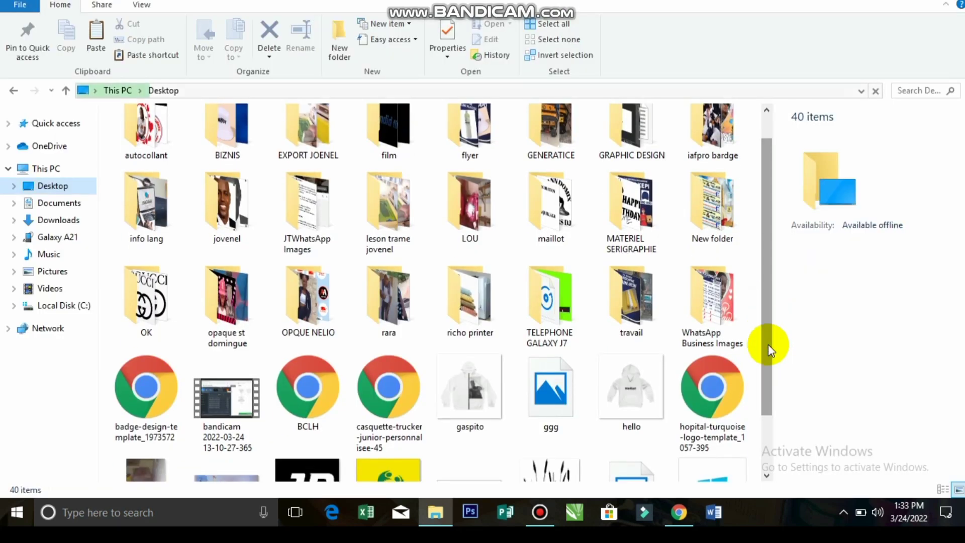
drag(769, 345, 773, 424)
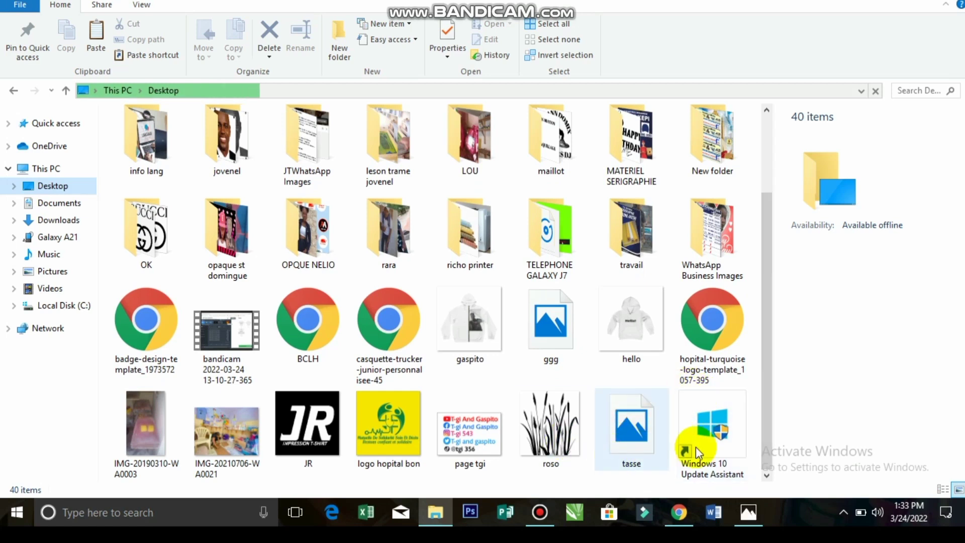
click(748, 514)
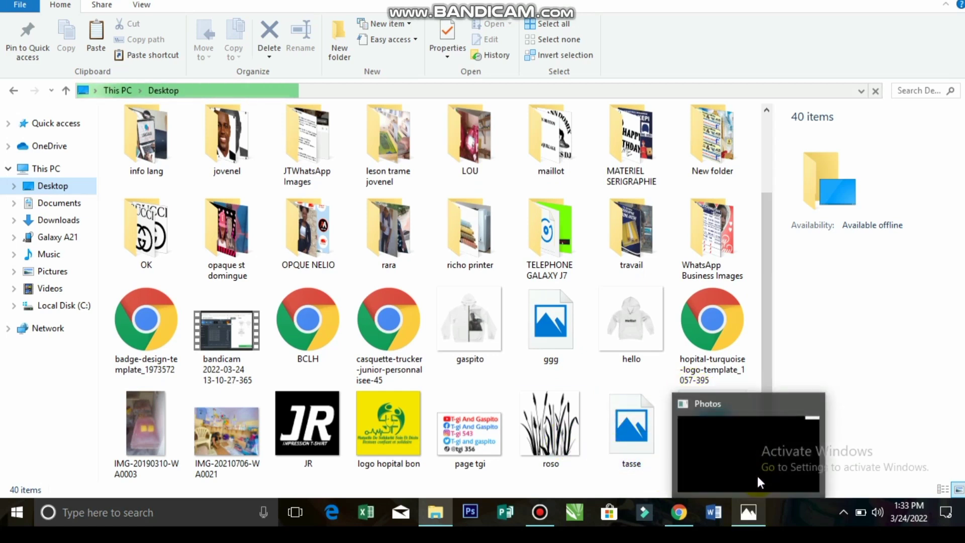